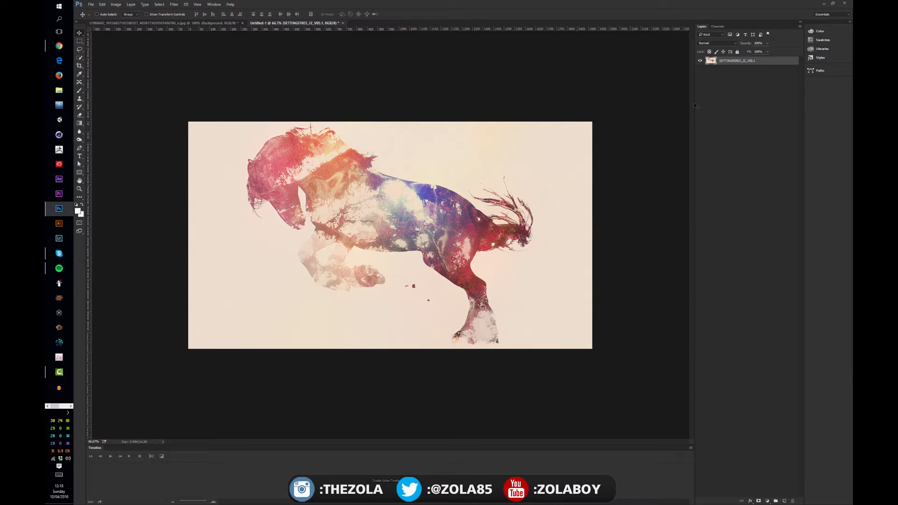
Compare the direct image adjustments with the adjustment layer types available for the horse image
left_click(116, 5)
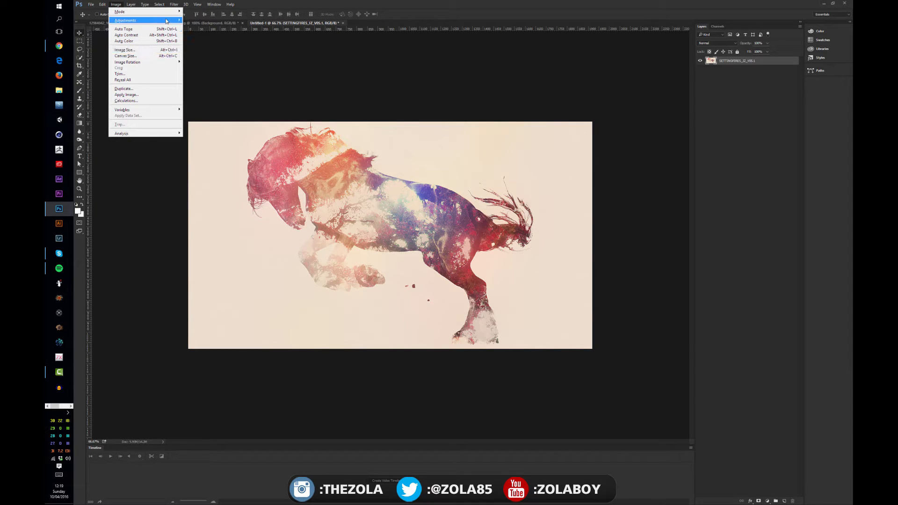
mouse_move(179, 20)
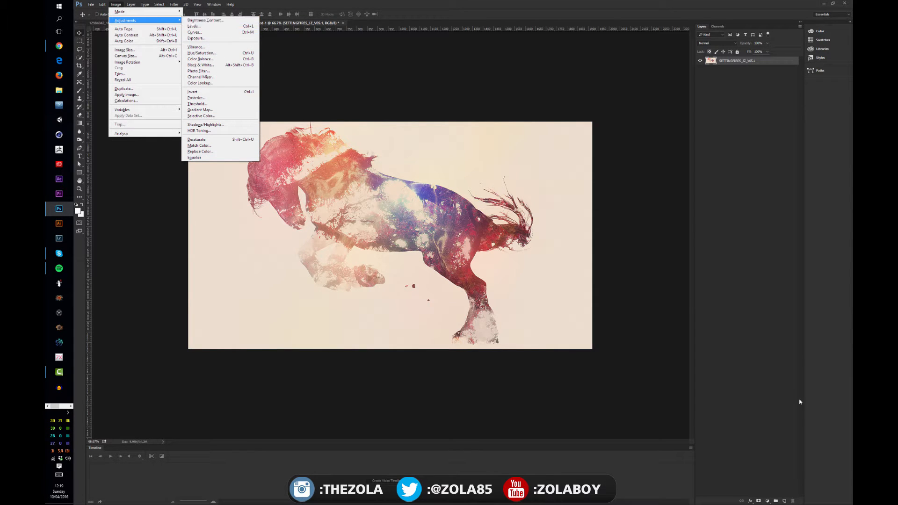
left_click(781, 394)
left_click(766, 501)
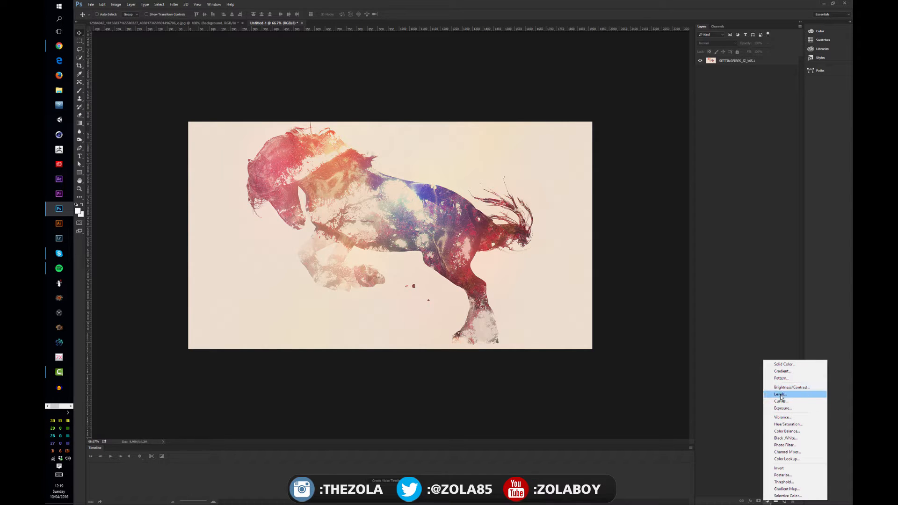
left_click(117, 4)
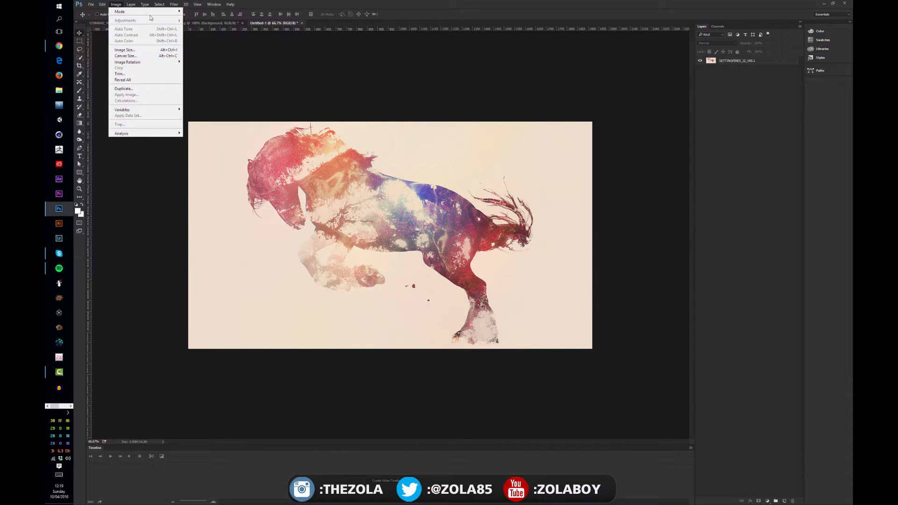
left_click(766, 88)
left_click(748, 61)
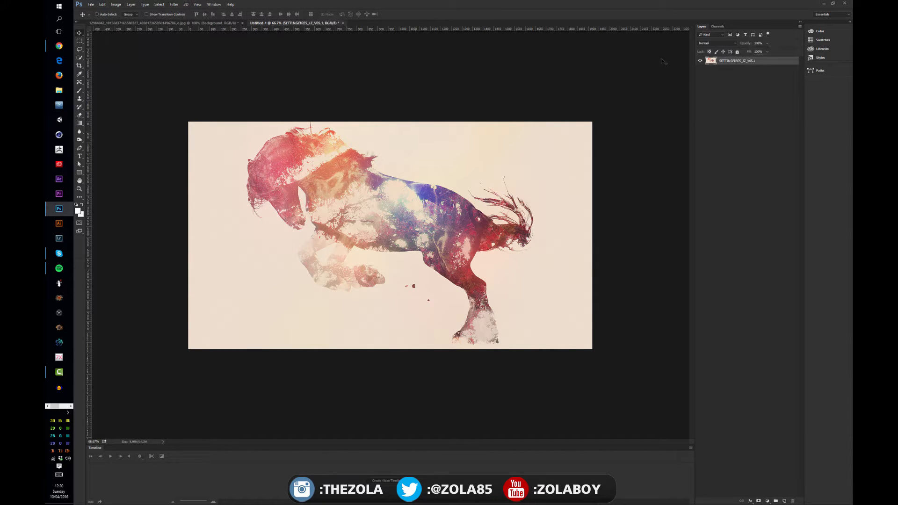
left_click(116, 5)
mouse_move(150, 20)
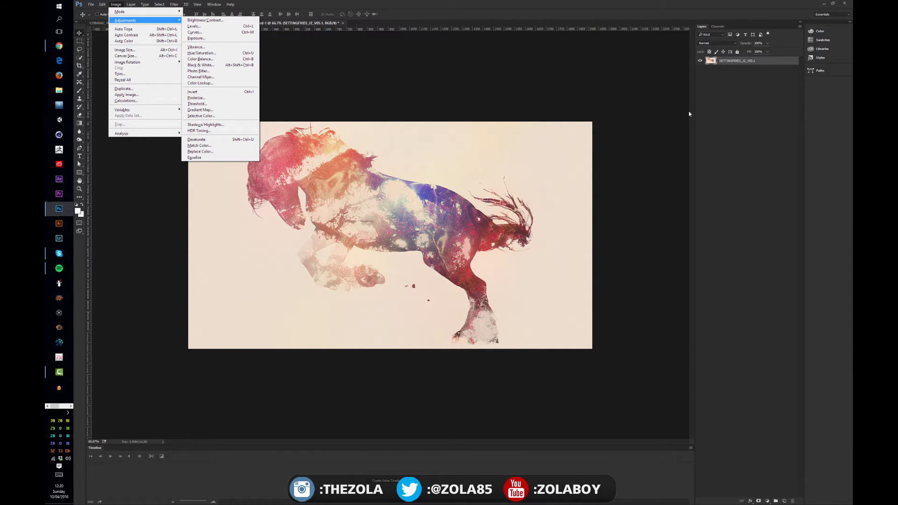
left_click(754, 81)
Add a Black & White adjustment layer above the horse image layer, keeping its default settings
left_click(731, 61)
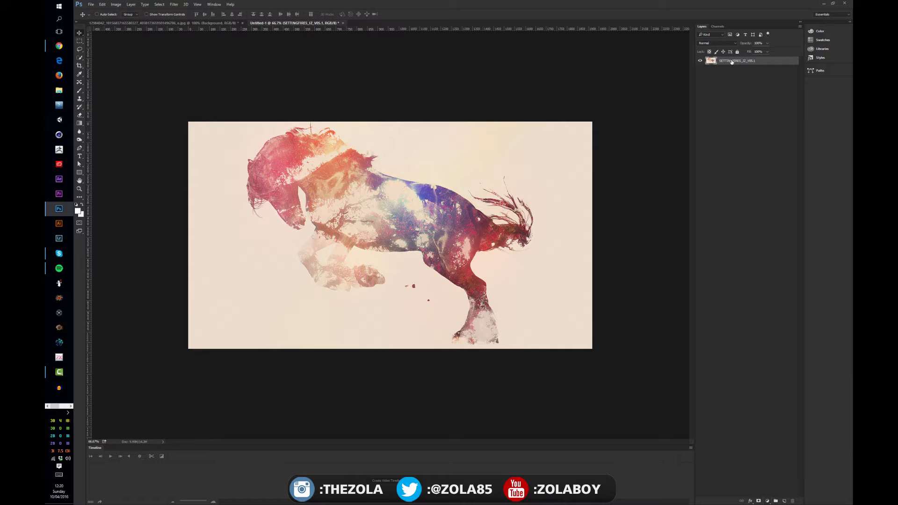
left_click(766, 501)
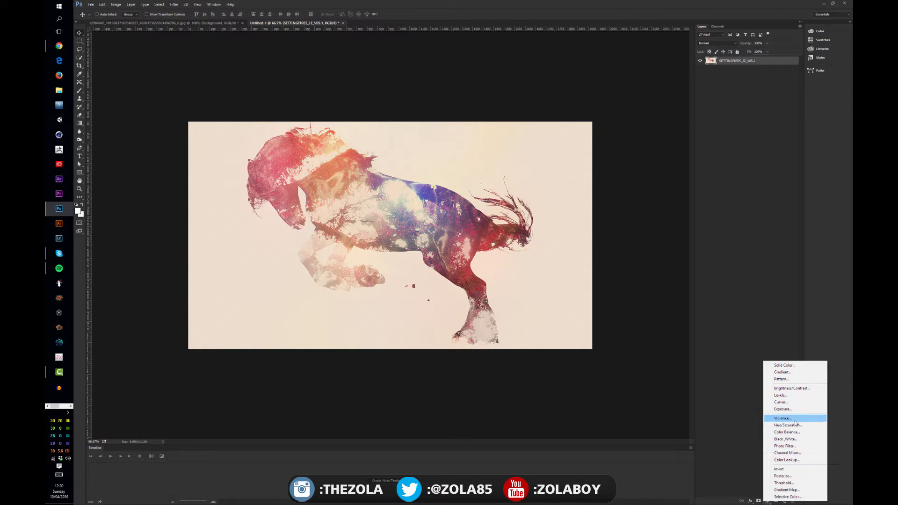
left_click(792, 439)
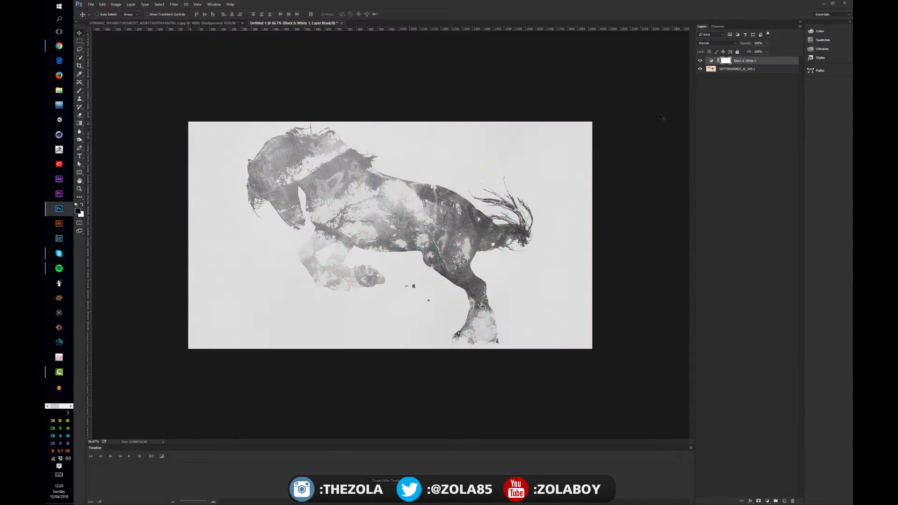
left_click(705, 108)
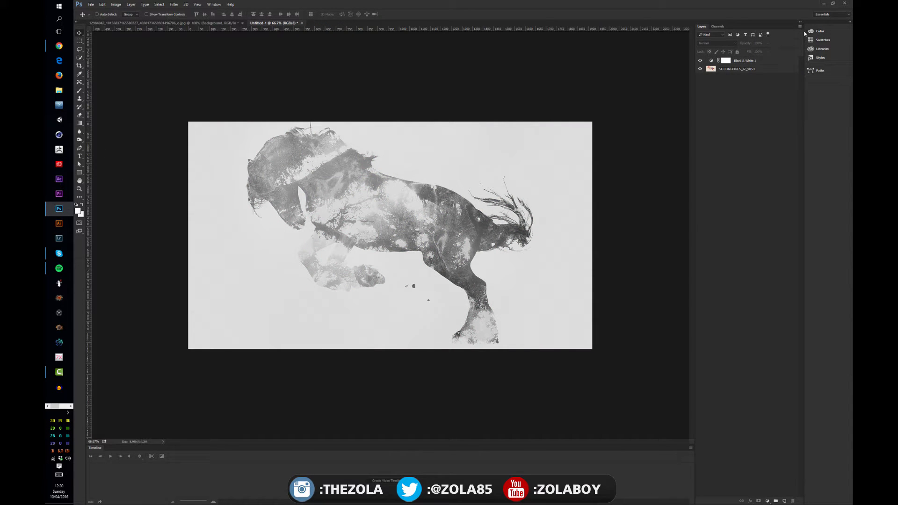
Toggle the Black & White adjustment layer repeatedly to compare the image with and without it, leaving it hidden
left_click(700, 61)
left_click(700, 61)
left_click(700, 60)
left_click(700, 60)
left_click(699, 61)
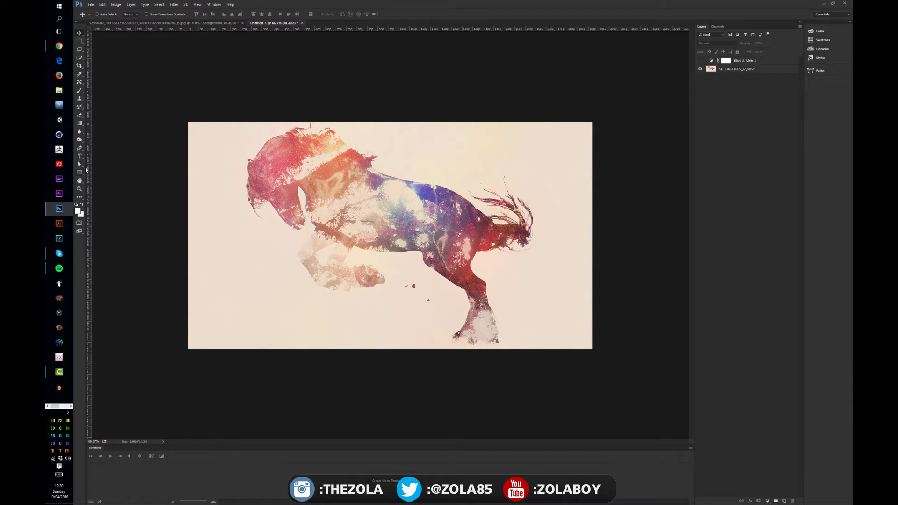
Draw two rectangles with a yellow-pink-cyan gradient fill, about 305 by 382 px near the horse's head and about 376 by 296 px behind its hind leg
left_click(79, 172)
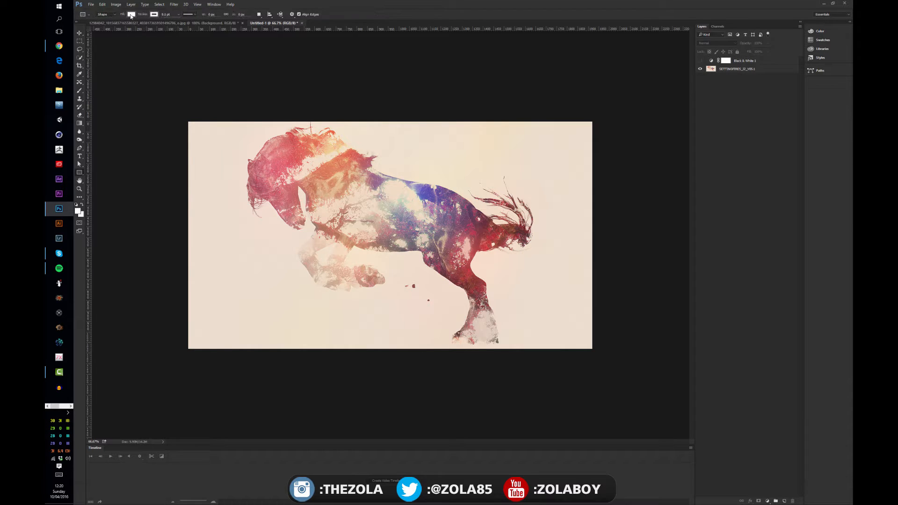
left_click(131, 15)
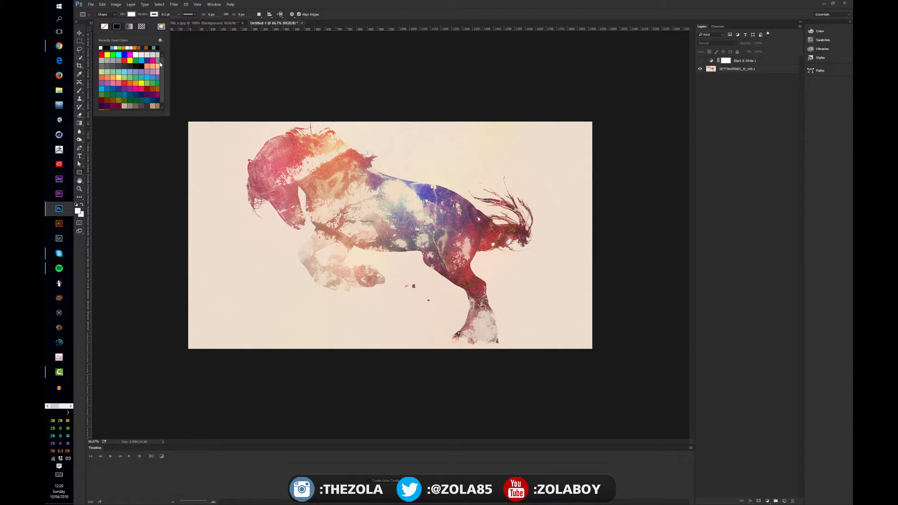
left_click(129, 27)
left_click(161, 62)
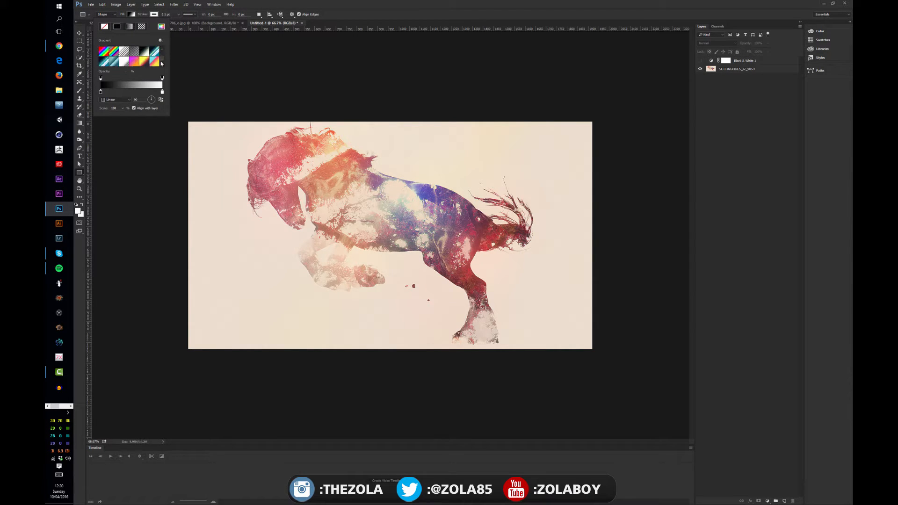
left_click(155, 62)
left_click(224, 180)
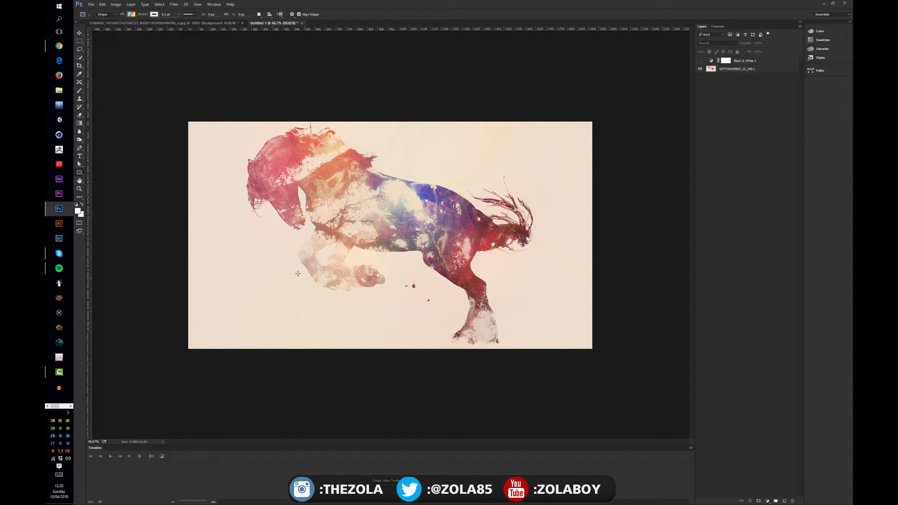
left_click_drag(211, 181, 276, 262)
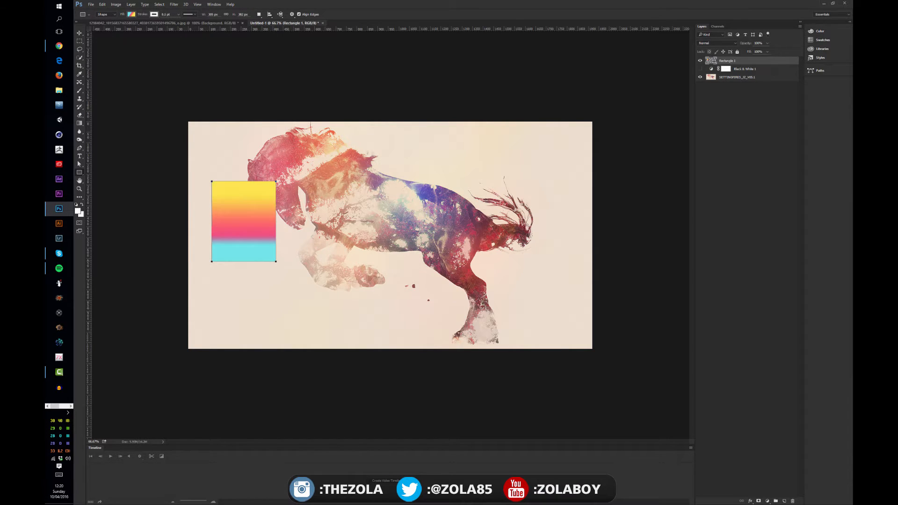
left_click_drag(496, 254, 574, 316)
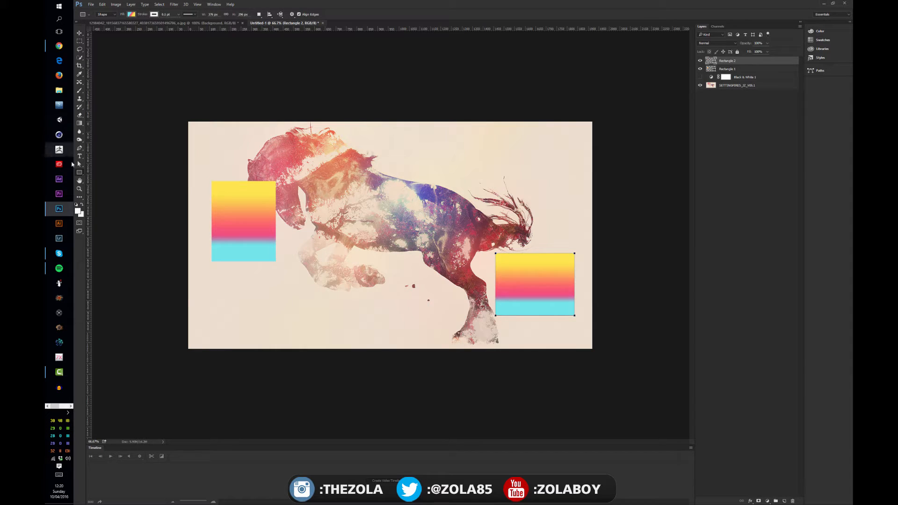
Add a gradient circle beneath the horse's body to the second rectangle's shape layer and move that layer down toward the canvas's lower edge
left_click(81, 174)
left_click(107, 184)
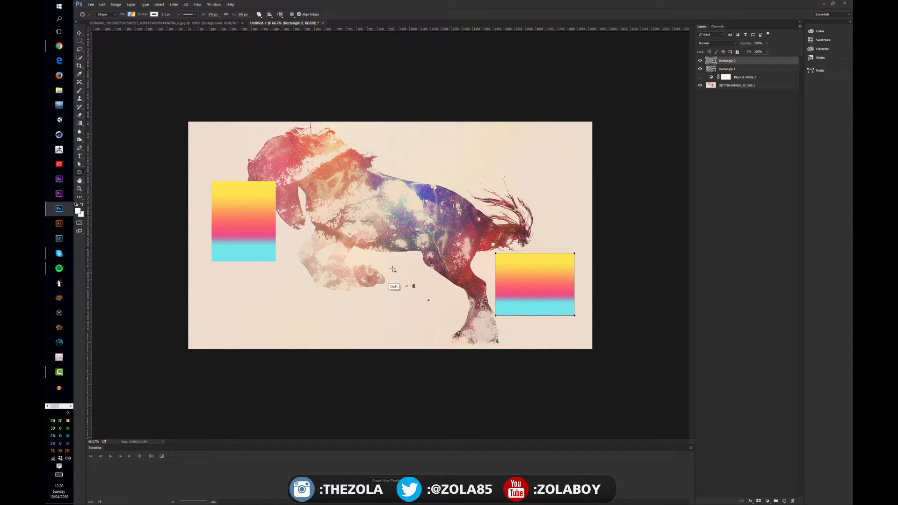
left_click_drag(397, 285, 379, 315)
key("v")
left_click(747, 112)
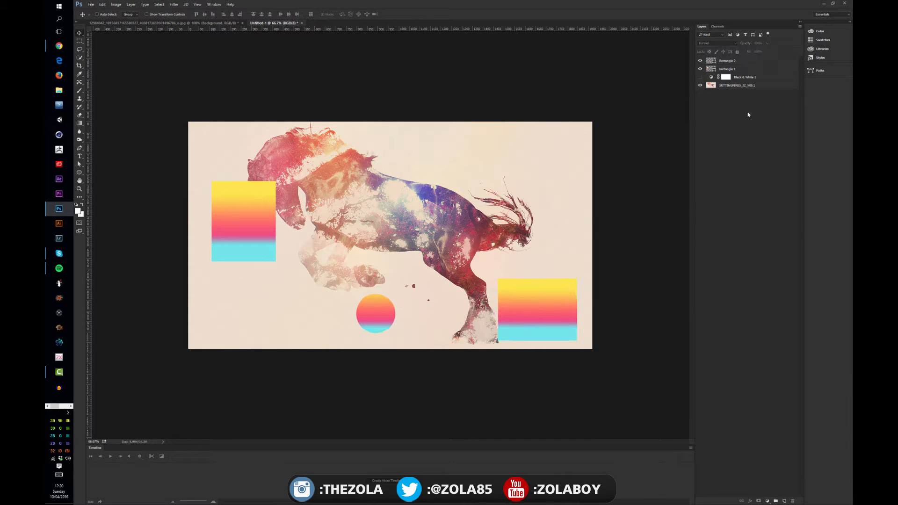
Move the first rectangle's layer down into the lower-left corner of the canvas
left_click(729, 71)
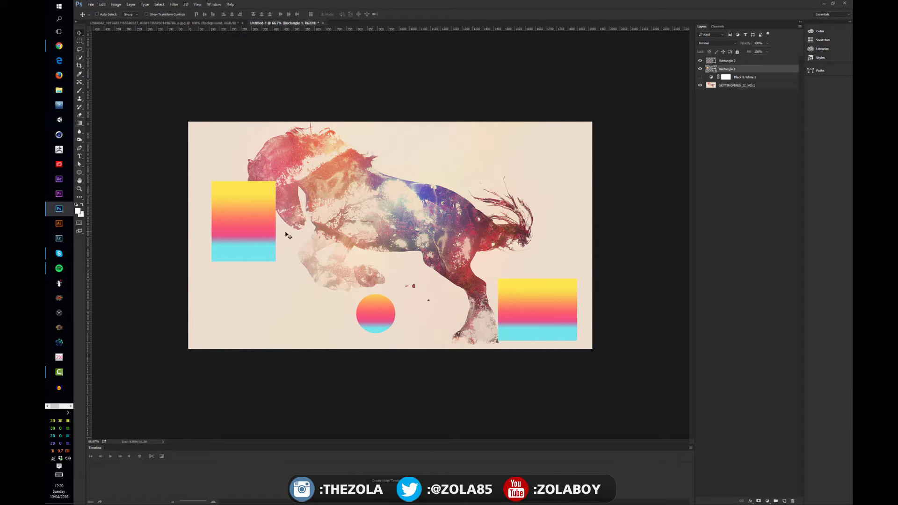
left_click_drag(264, 236, 256, 313)
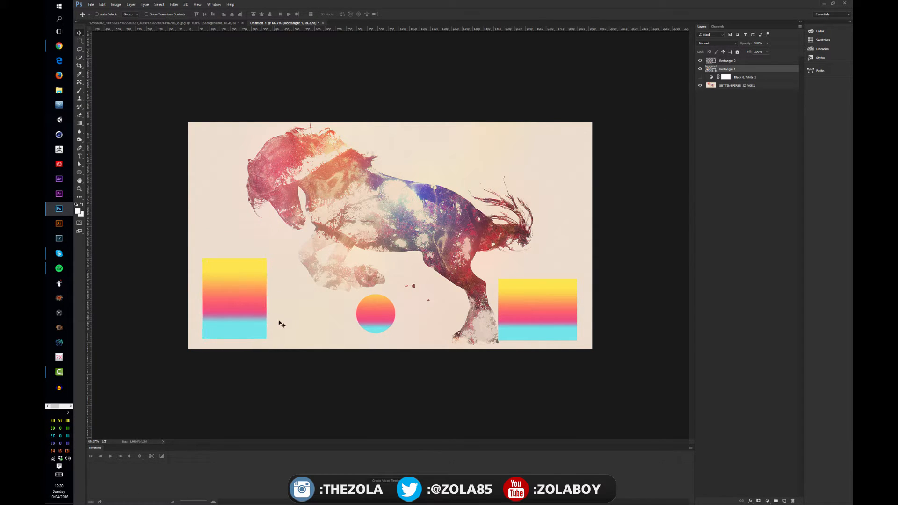
left_click(782, 118)
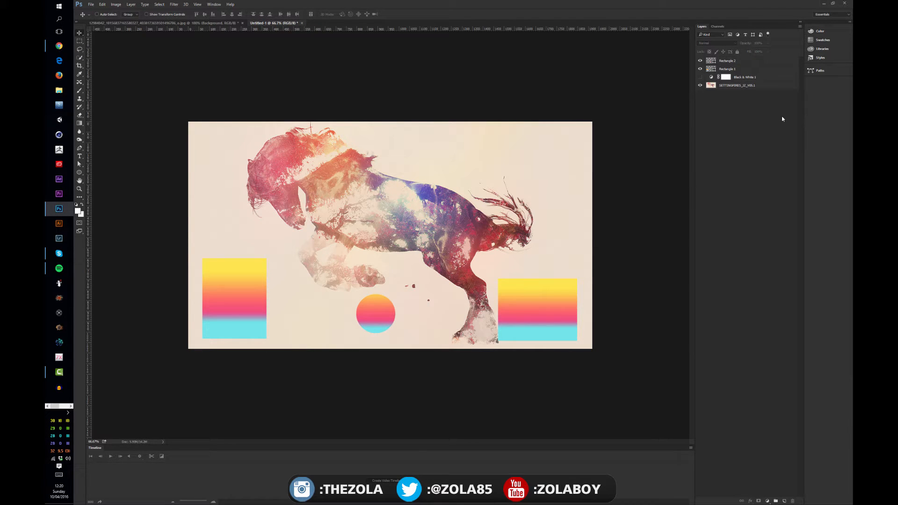
Turn the Rectangle 2 and Rectangle 1 layers off and on to check which shapes each one contains
left_click(739, 61)
left_click(700, 60)
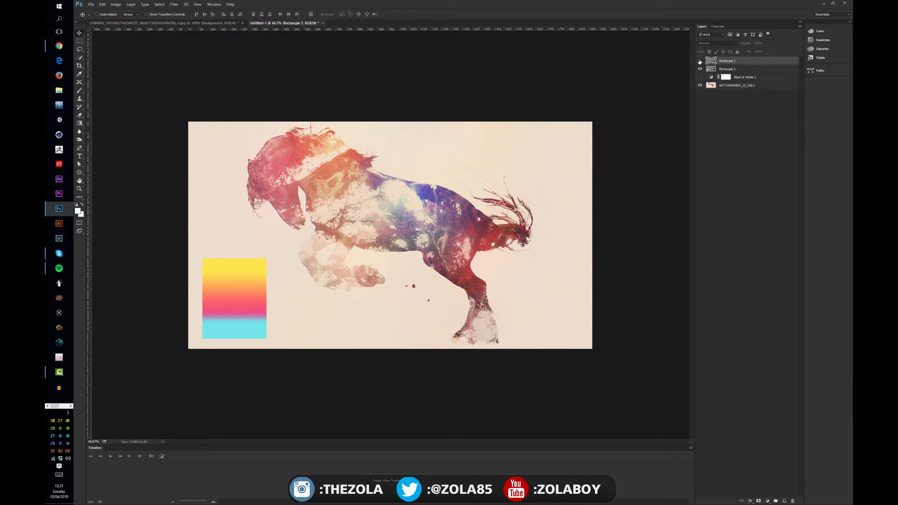
left_click(700, 61)
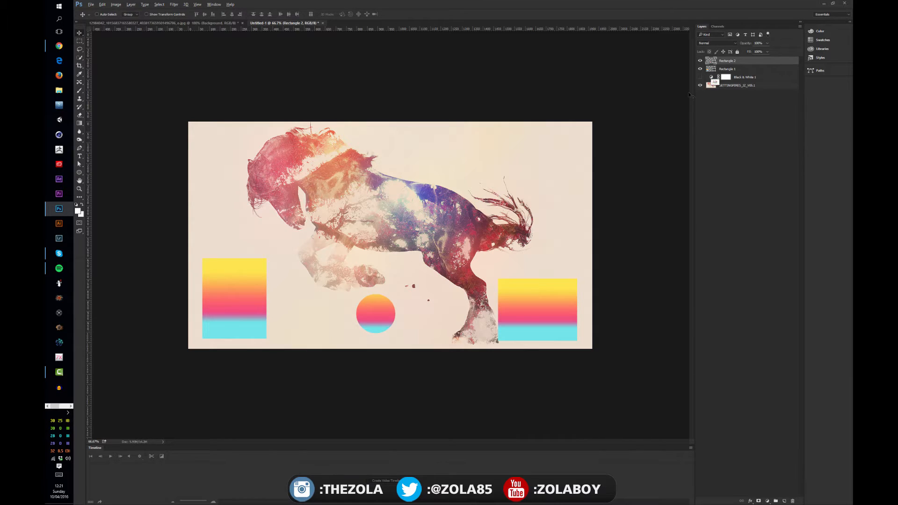
left_click(700, 69, "alt")
left_click(700, 69, "alt")
left_click(700, 61, "alt")
left_click(699, 61, "alt")
Move the Black & White adjustment layer above both rectangle layers and make it visible
left_click_drag(743, 77, 746, 57)
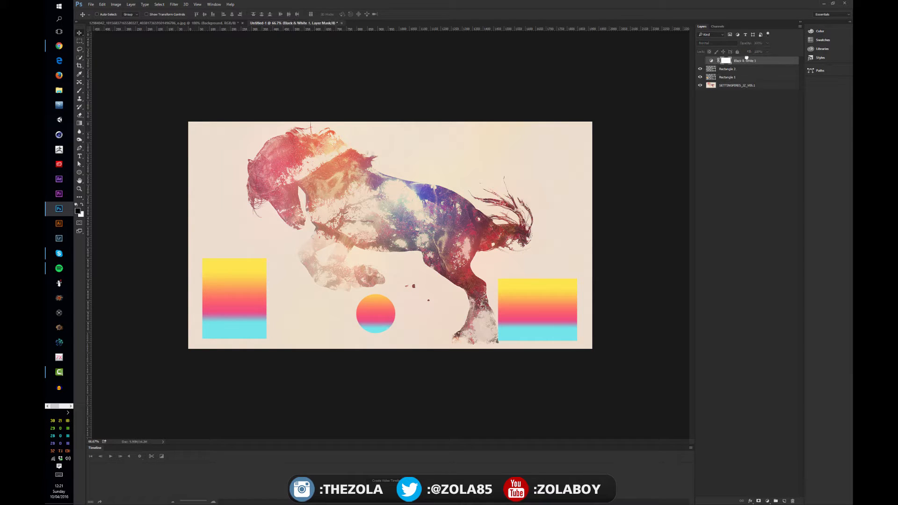
left_click(700, 61)
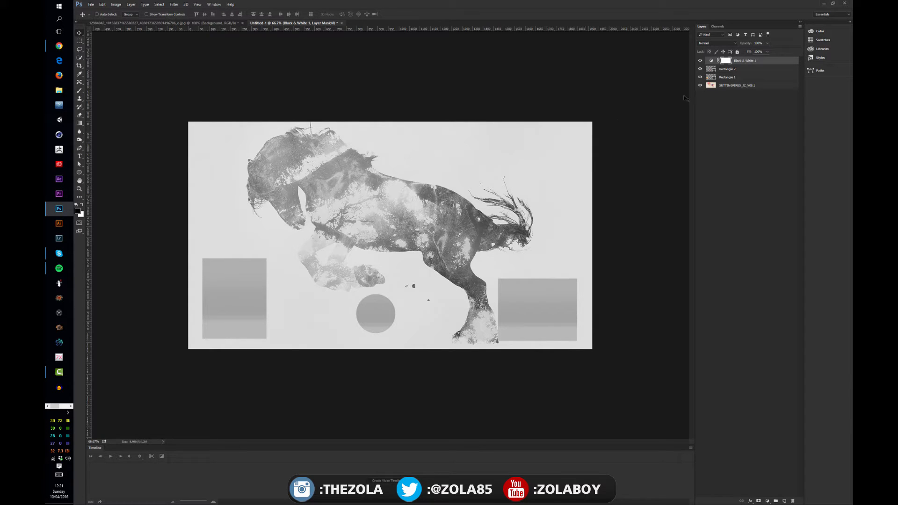
Select each layer in turn to examine which ones lie beneath the Black & White adjustment layer
left_click(728, 69)
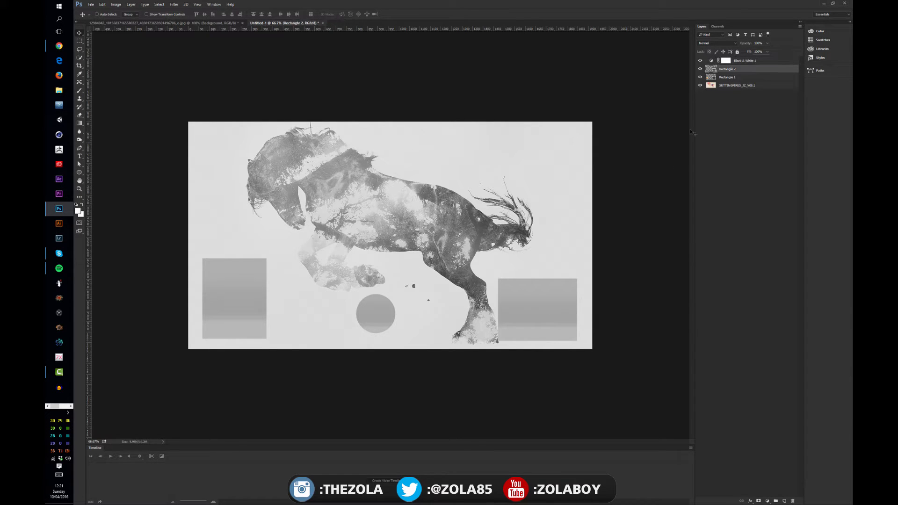
left_click(712, 78)
left_click(711, 86)
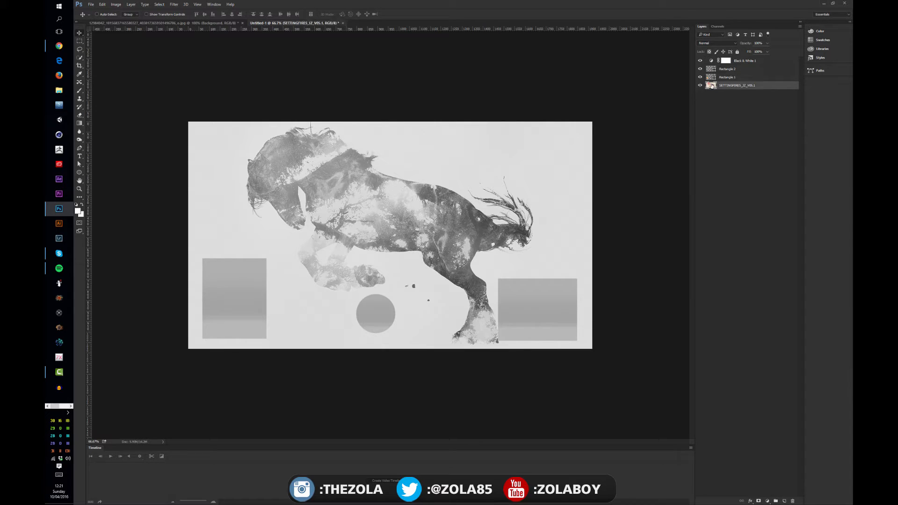
left_click(711, 78)
left_click(711, 71)
left_click(712, 62)
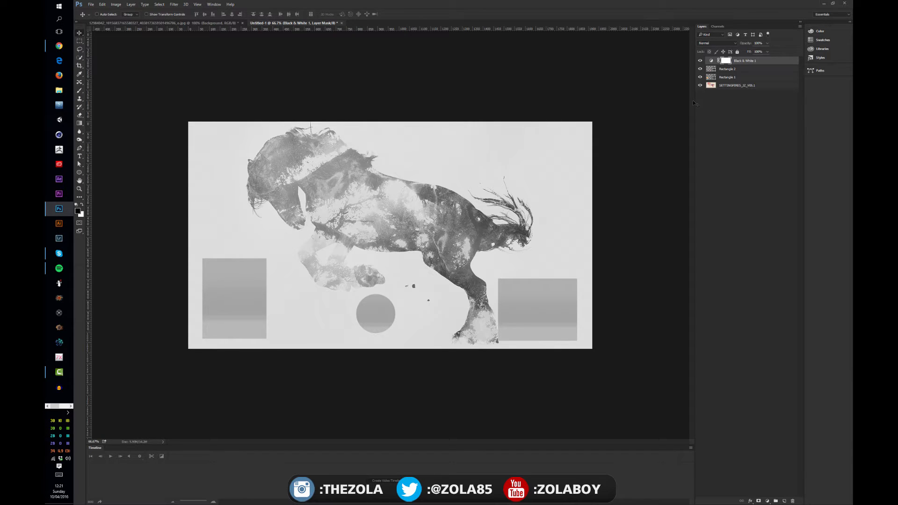
left_click(737, 132)
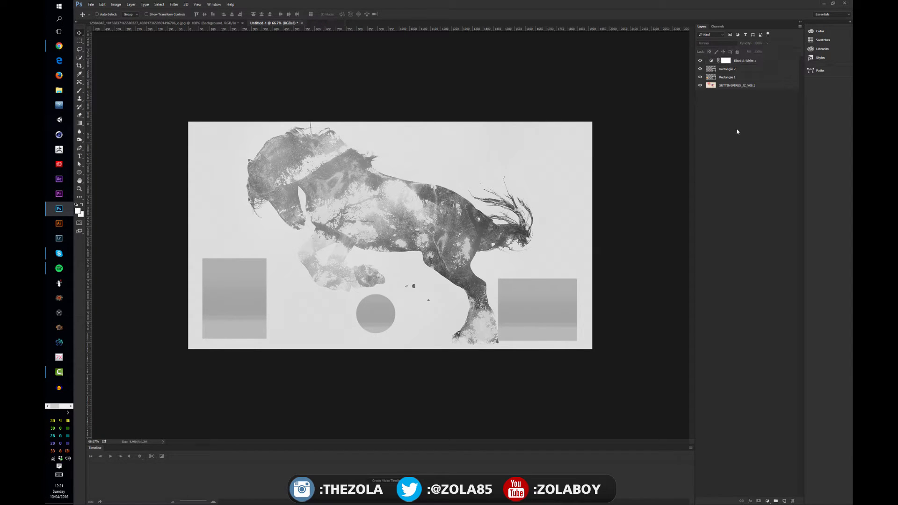
Move the Black & White adjustment layer below both rectangle layers, directly above the horse image layer
left_click(713, 86)
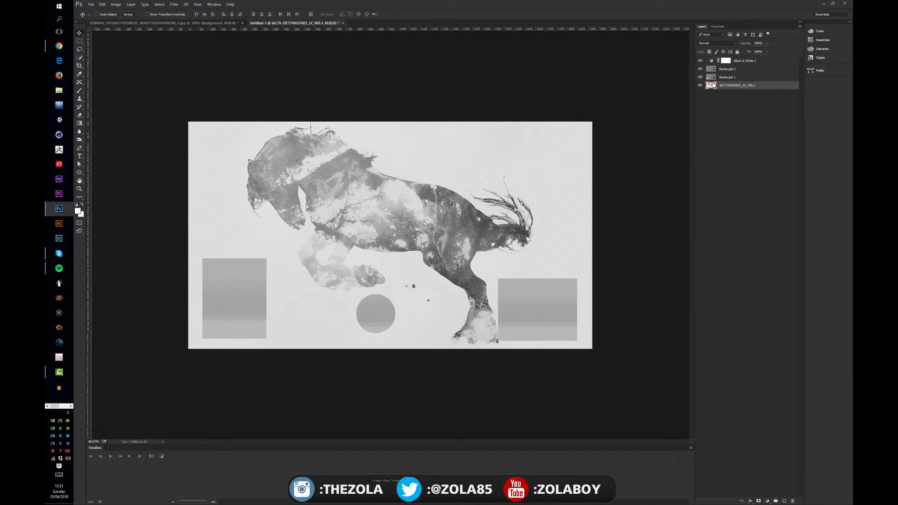
left_click_drag(744, 61, 739, 82)
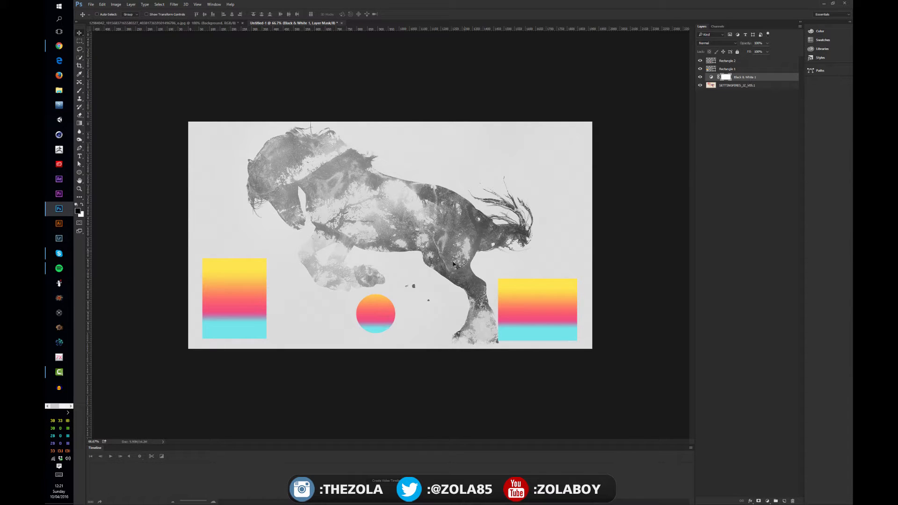
left_click(743, 103)
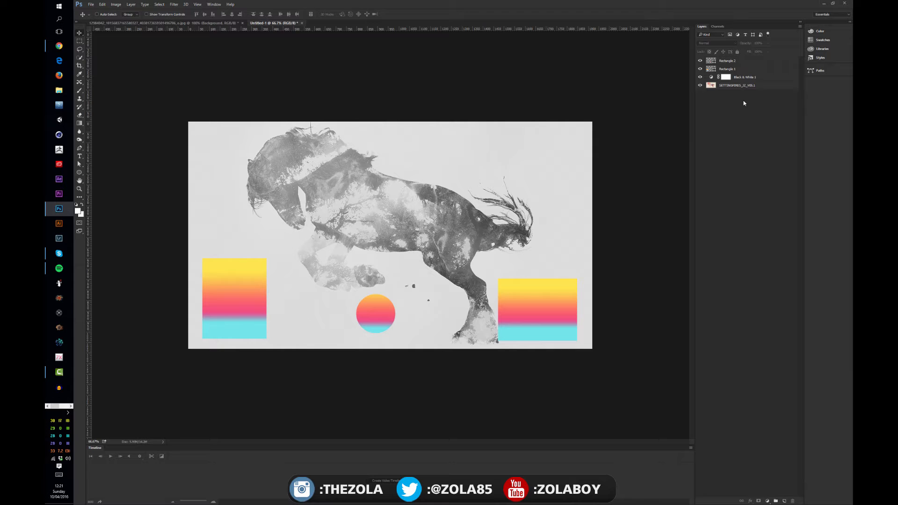
Hide both rectangle layers and the Black & White adjustment layer, and select the horse image layer
left_click_drag(700, 77, 700, 62)
left_click(727, 87)
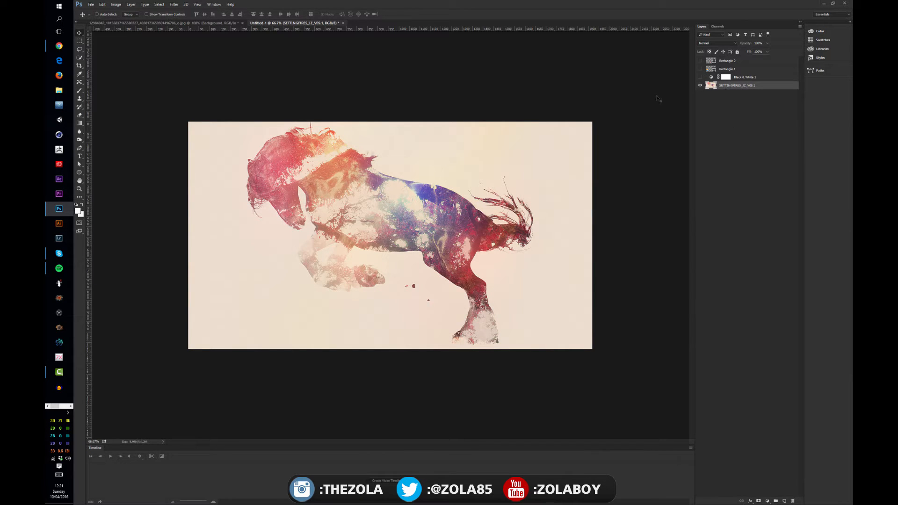
Try a direct Black & White adjustment on the horse layer with Reds -64, Yellows 149, Greens 115 and Cyans -28
left_click(118, 6)
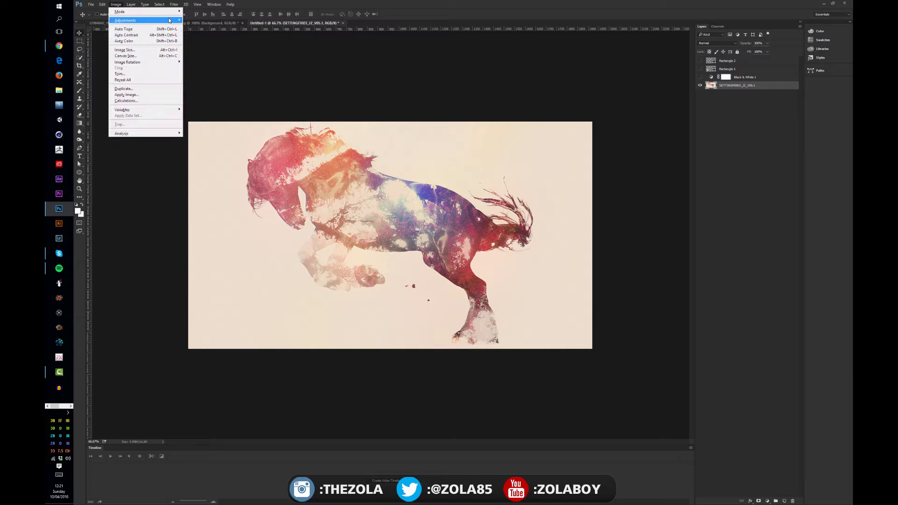
mouse_move(170, 20)
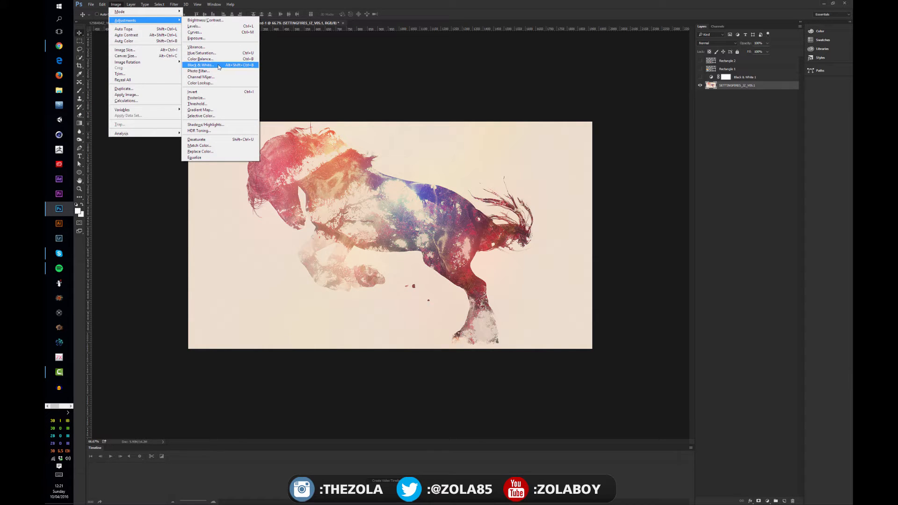
left_click(201, 65)
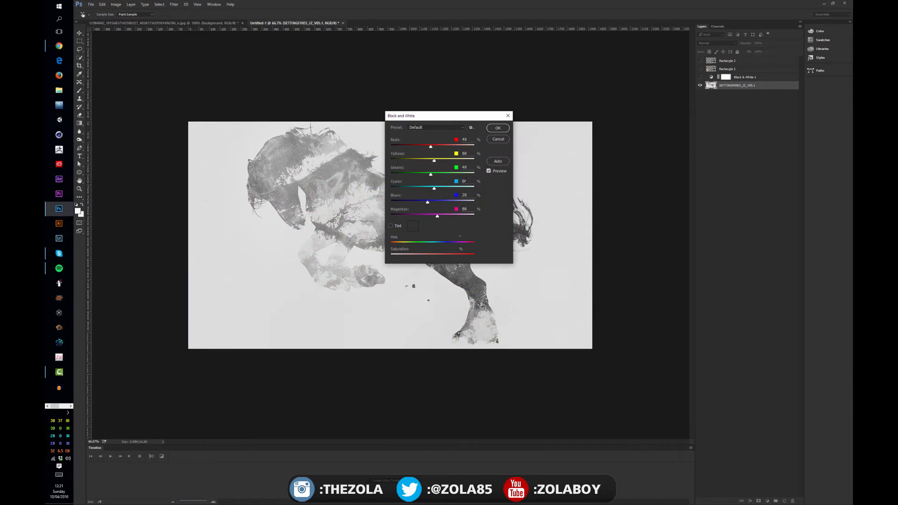
left_click_drag(431, 147, 455, 217)
left_click_drag(453, 116, 591, 162)
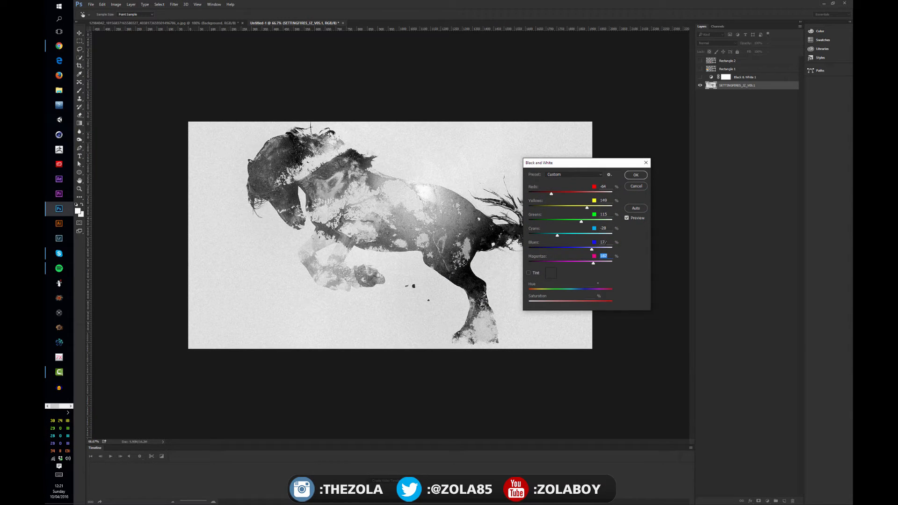
mouse_move(594, 265)
left_mouse_down()
mouse_move(547, 265)
mouse_move(594, 264)
left_mouse_up()
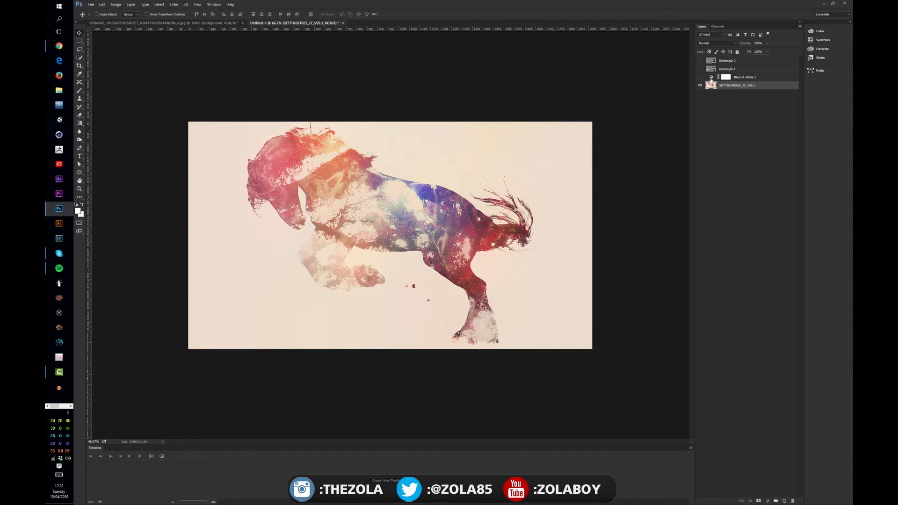
Show the Black & White adjustment layer and place its floating Properties panel over the lower part of the horse image
left_click(711, 78)
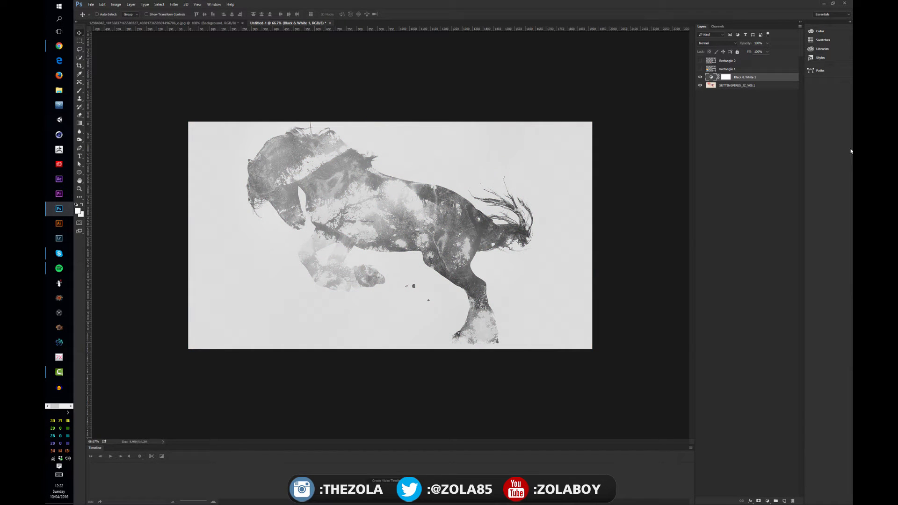
mouse_move(852, 112)
left_mouse_down()
mouse_move(506, 171)
mouse_move(417, 71)
mouse_move(420, 83)
mouse_move(708, 262)
mouse_move(384, 274)
mouse_move(381, 322)
mouse_move(358, 375)
mouse_move(350, 348)
mouse_move(365, 328)
left_mouse_up()
left_click_drag(363, 371, 364, 398)
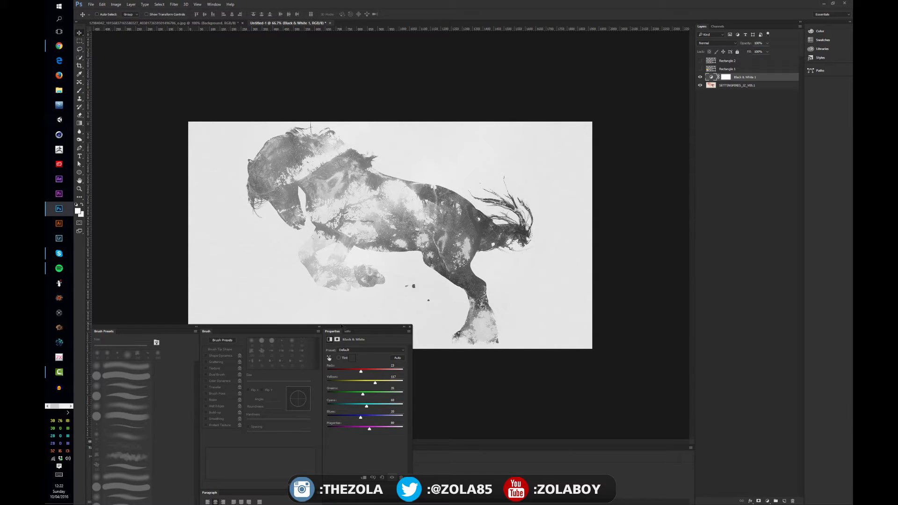
left_click_drag(341, 326, 347, 319)
Rework the adjustment layer's Reds to a slightly negative value, comparing the image with the layer off and on
mouse_move(364, 361)
left_mouse_down()
mouse_move(383, 362)
mouse_move(362, 361)
left_mouse_up()
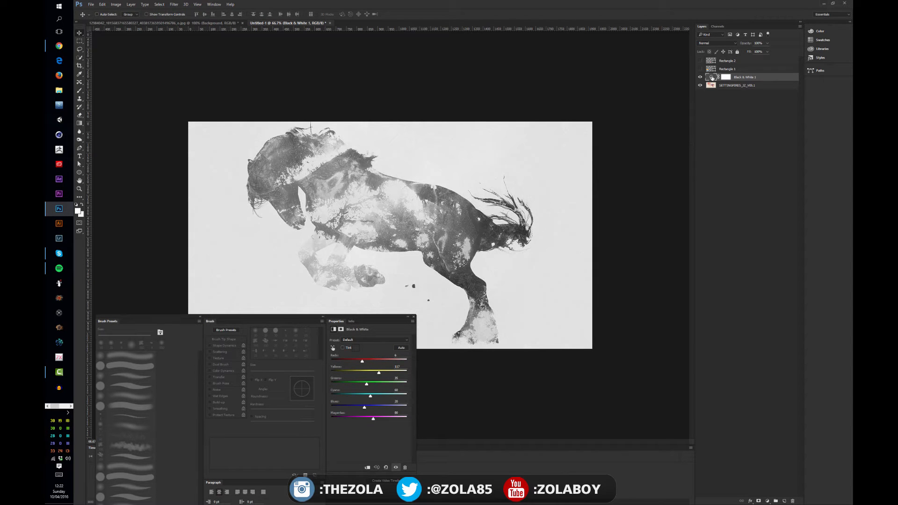
left_click_drag(362, 361, 355, 361)
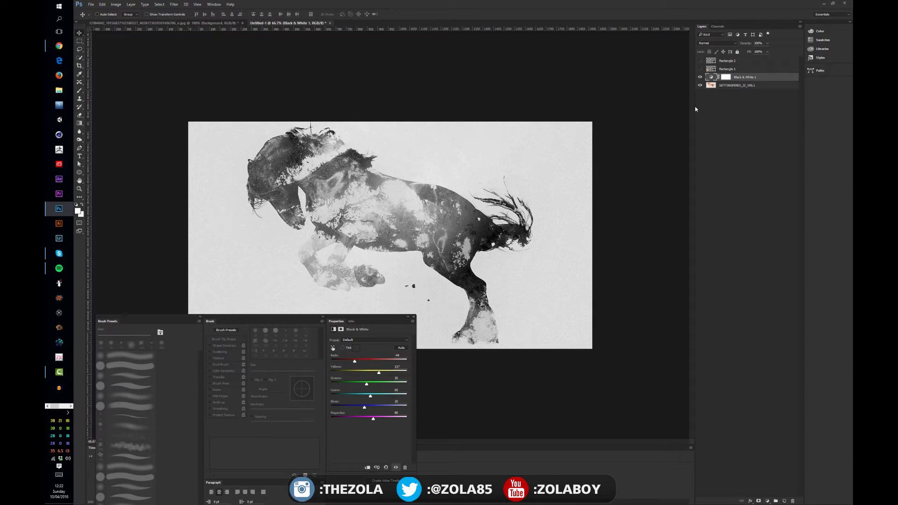
left_click(700, 77)
left_click(700, 78)
left_click_drag(355, 360, 368, 361)
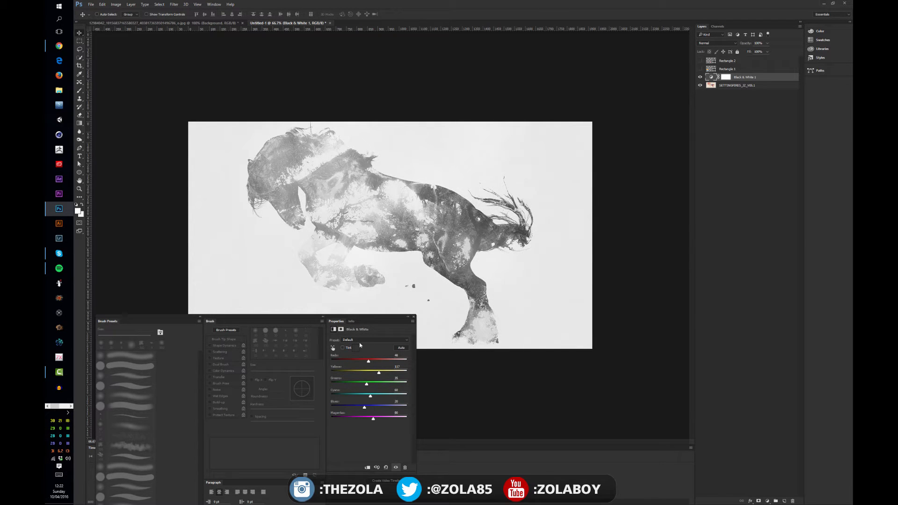
mouse_move(368, 361)
left_mouse_down()
mouse_move(352, 361)
mouse_move(360, 361)
left_mouse_up()
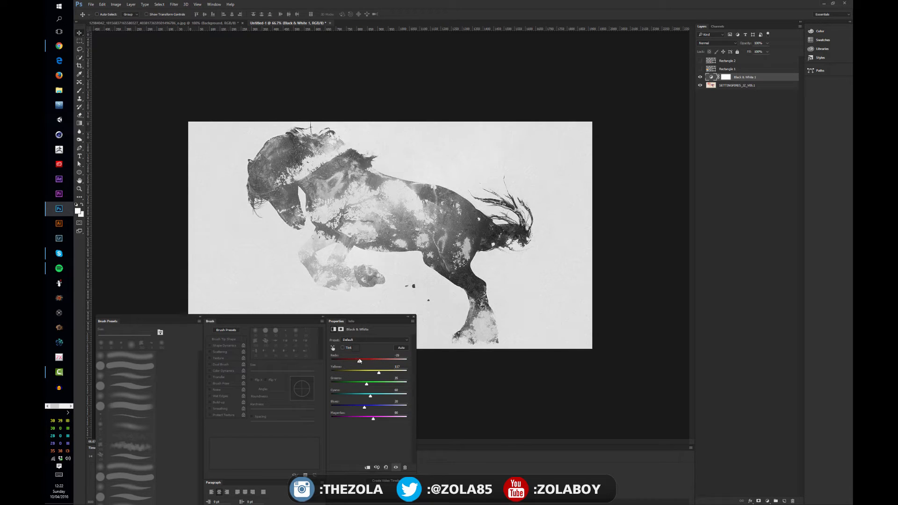
Check in the list of available panels that Properties is enabled, and shift the floating panel slightly
left_click(213, 4)
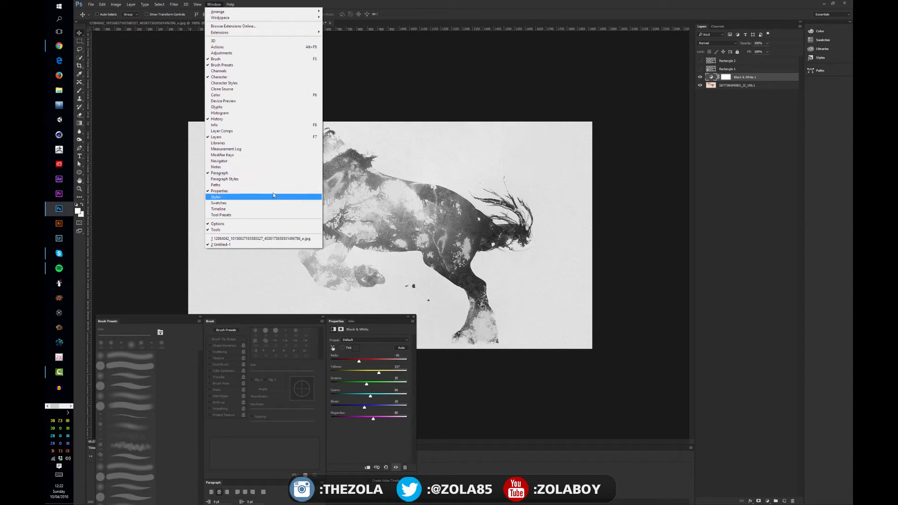
left_click(418, 12)
left_click_drag(368, 319, 387, 317)
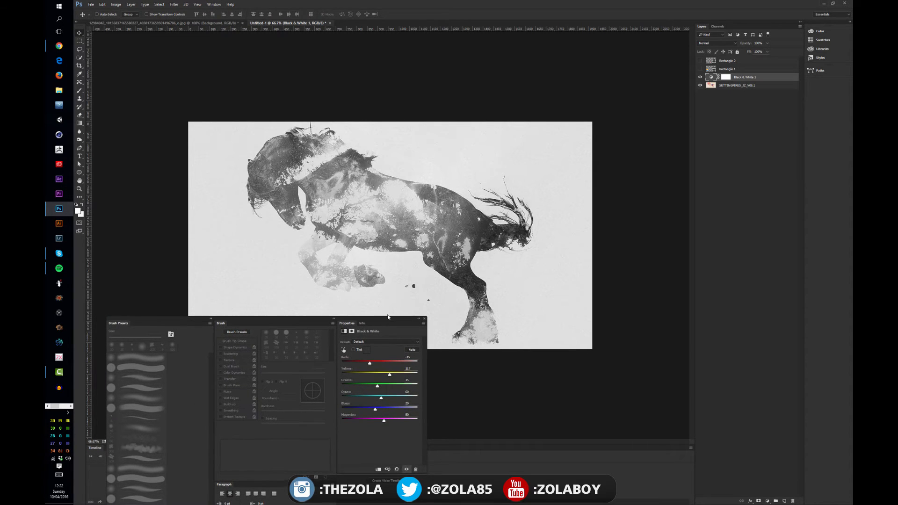
Lower the Black & White adjustment layer's opacity to about 50%
left_click(726, 77)
mouse_move(767, 51)
left_mouse_down()
mouse_move(735, 56)
mouse_move(758, 53)
left_mouse_up()
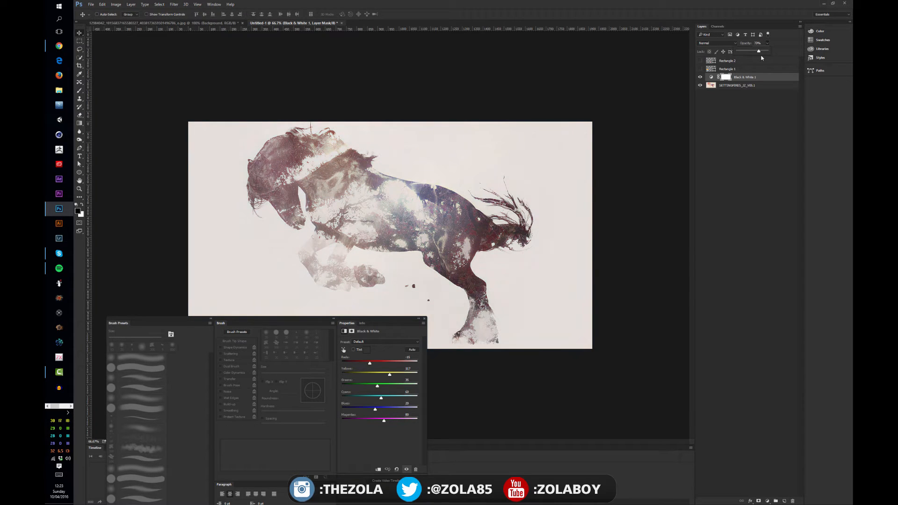
left_click_drag(758, 52, 753, 52)
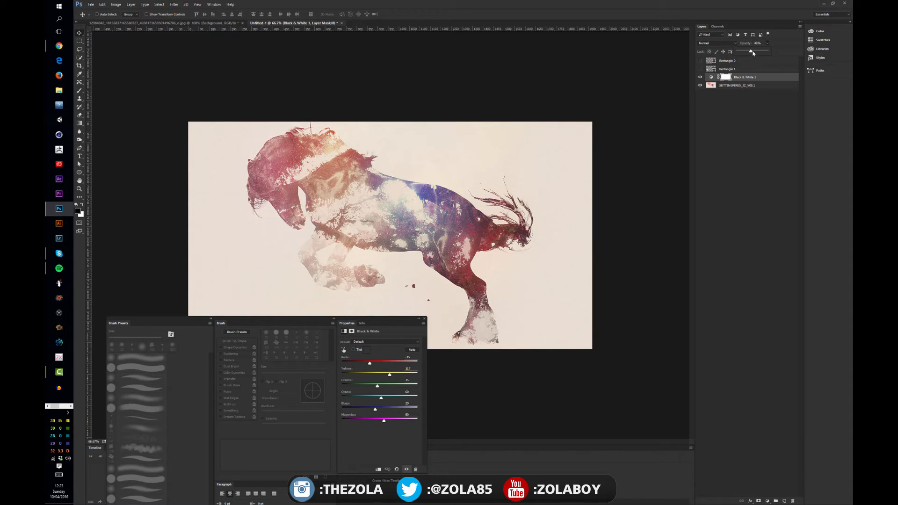
Set the Black & White adjustment layer's blend mode to Overlay and its opacity to 100%
left_click(719, 46)
left_click(716, 107)
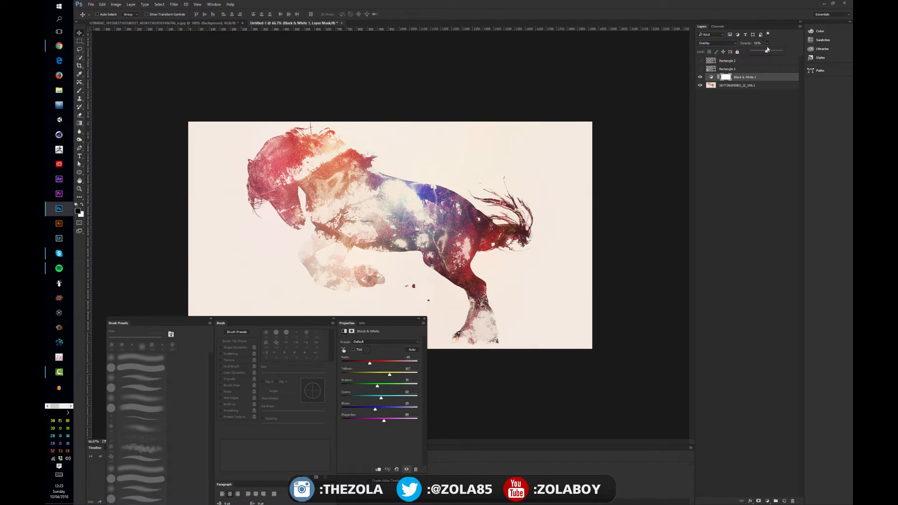
left_click_drag(767, 49, 795, 57)
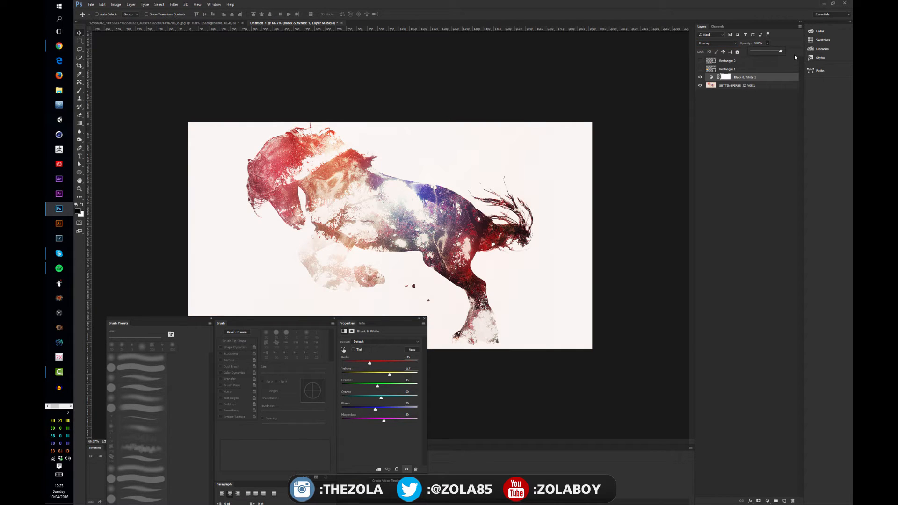
left_click(694, 103)
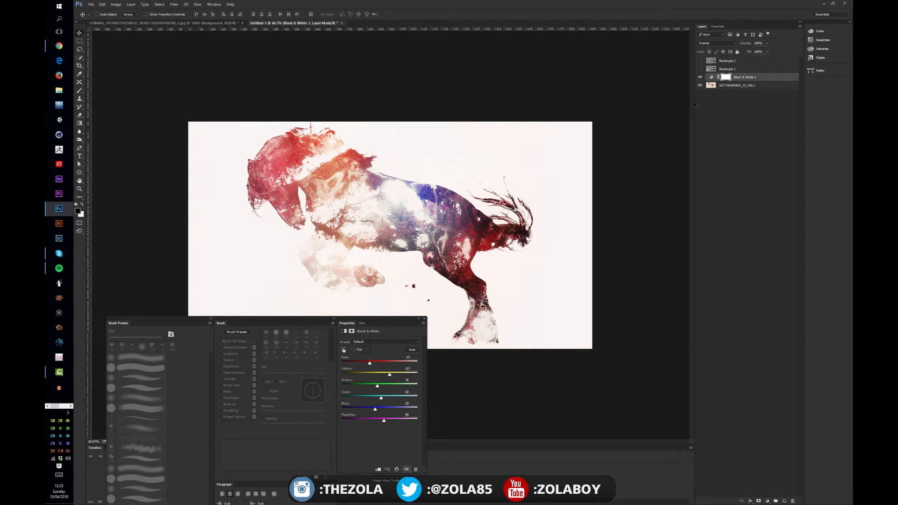
Compare the horse with the Black & White layer off and on, leave it hidden, and move the Properties panel off the screen
left_click(700, 77)
left_click(700, 78)
left_click(700, 76)
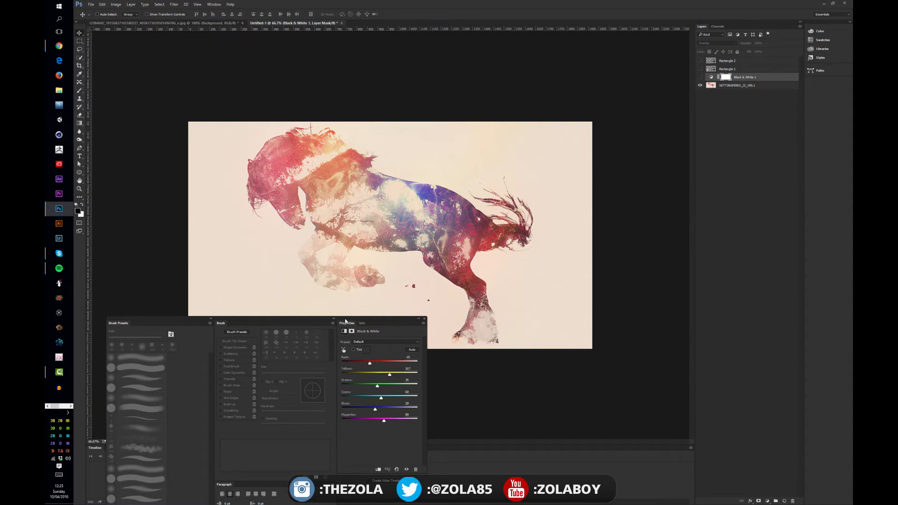
left_click_drag(344, 321, 852, 187)
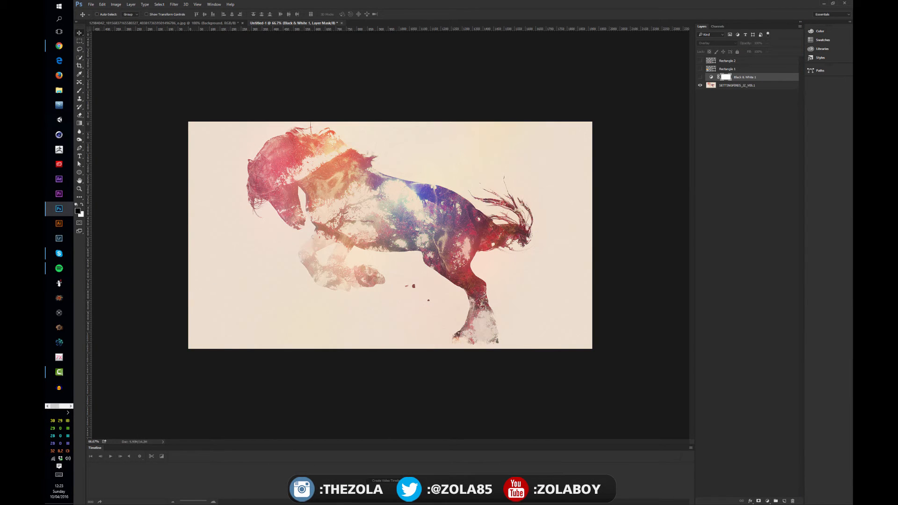
left_click(727, 84)
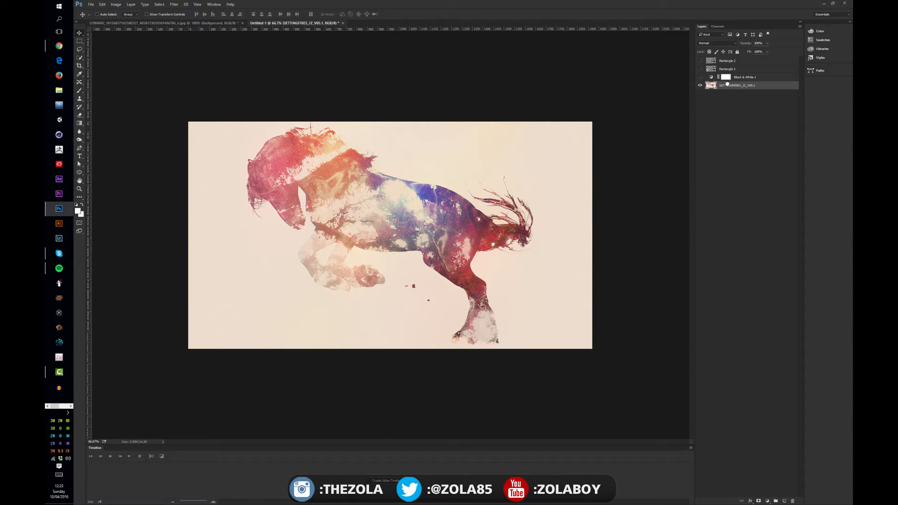
left_click(743, 79)
left_click(745, 61, "shift")
left_click(749, 111)
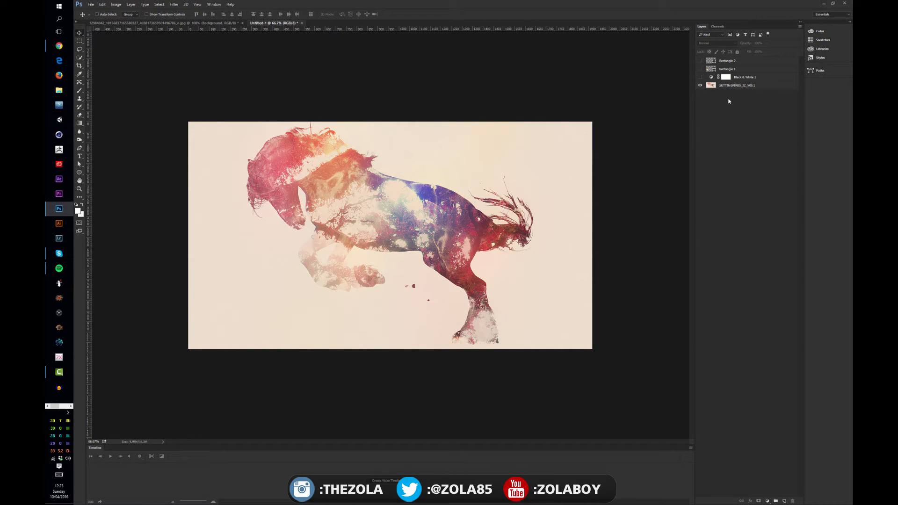
left_click(740, 87)
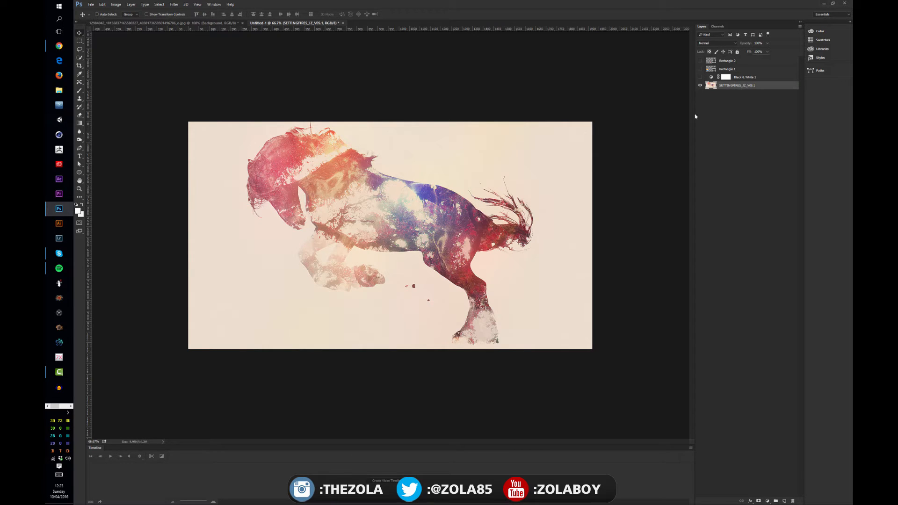
left_click(734, 114)
left_click(726, 85)
left_click(734, 110)
Apply a direct Black & White adjustment to the horse image layer with Reds lowered to about -21
left_click(732, 86)
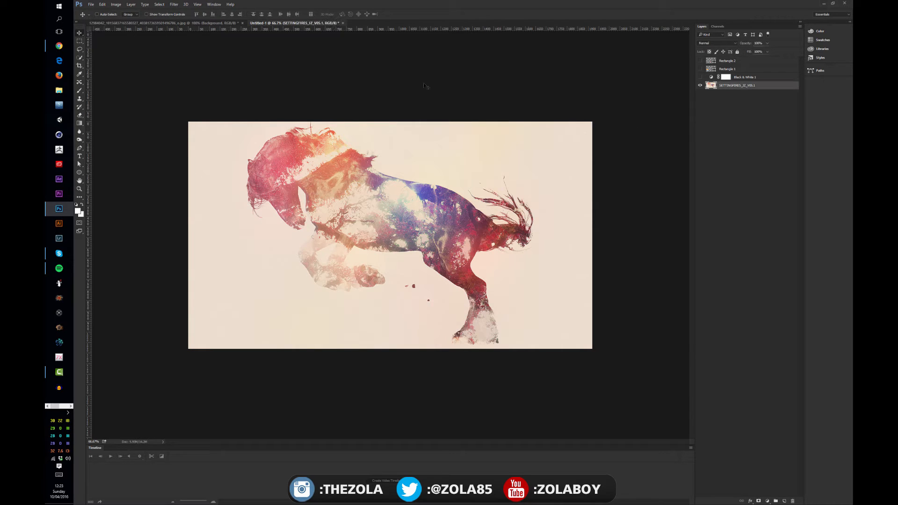
left_click(134, 4)
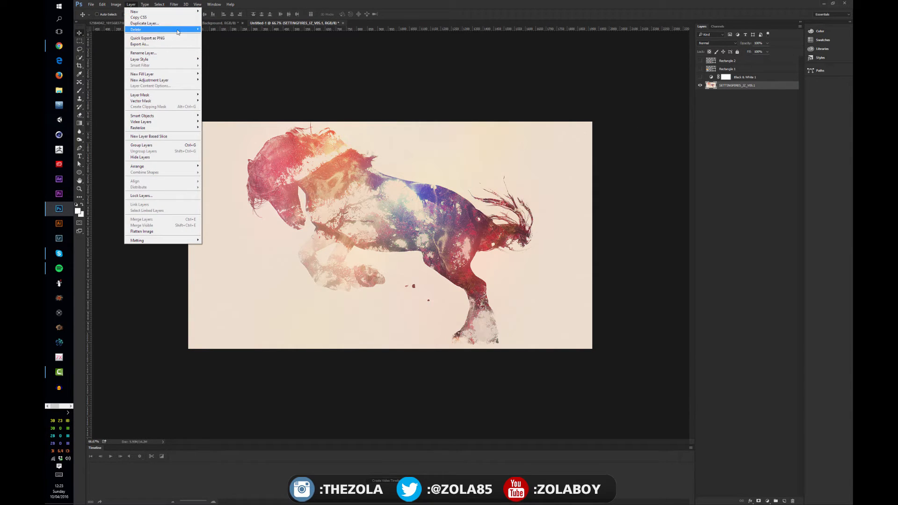
mouse_move(120, 4)
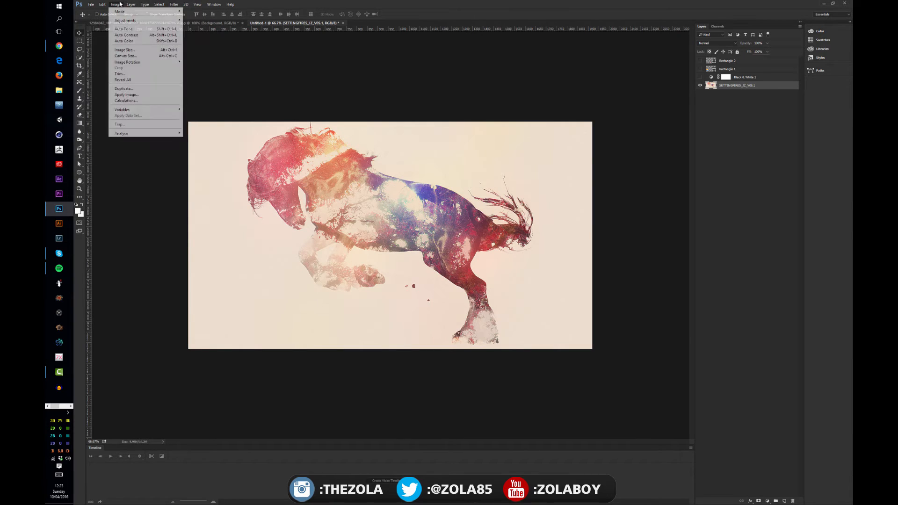
mouse_move(169, 20)
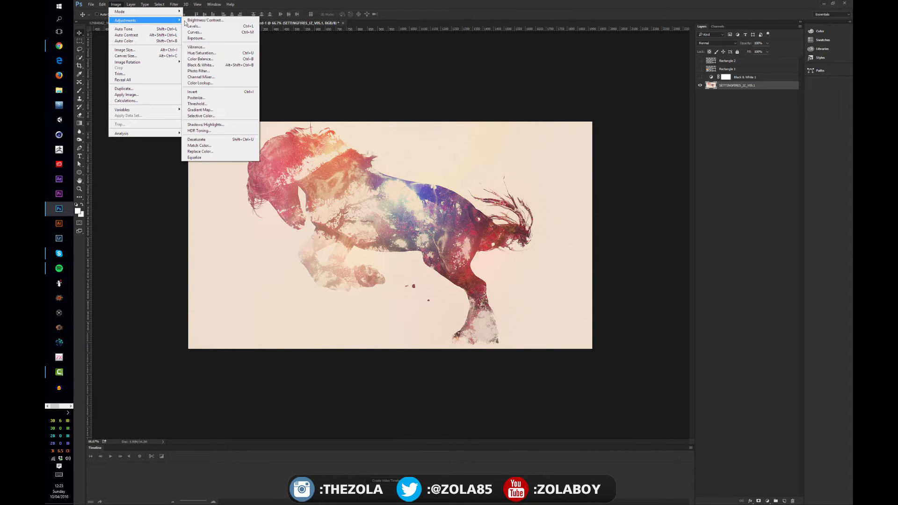
left_click(214, 65)
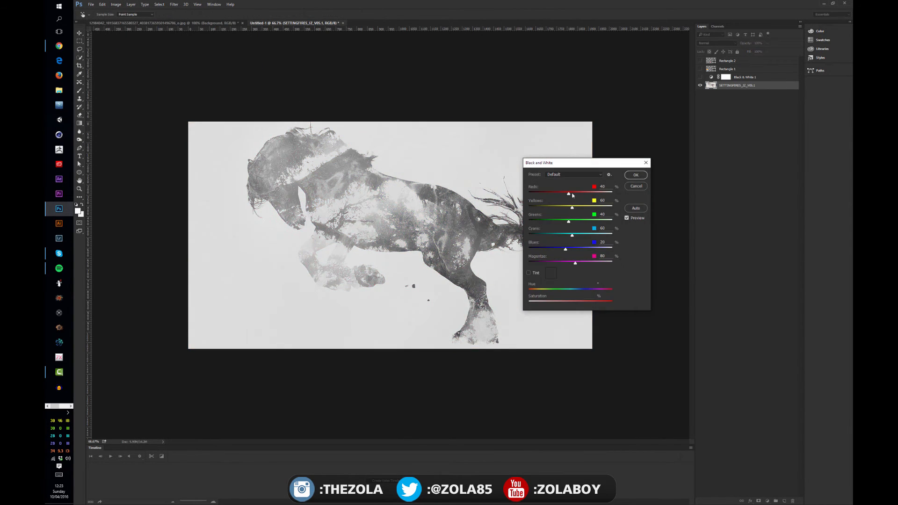
mouse_move(572, 195)
left_mouse_down()
mouse_move(552, 195)
mouse_move(560, 195)
left_mouse_up()
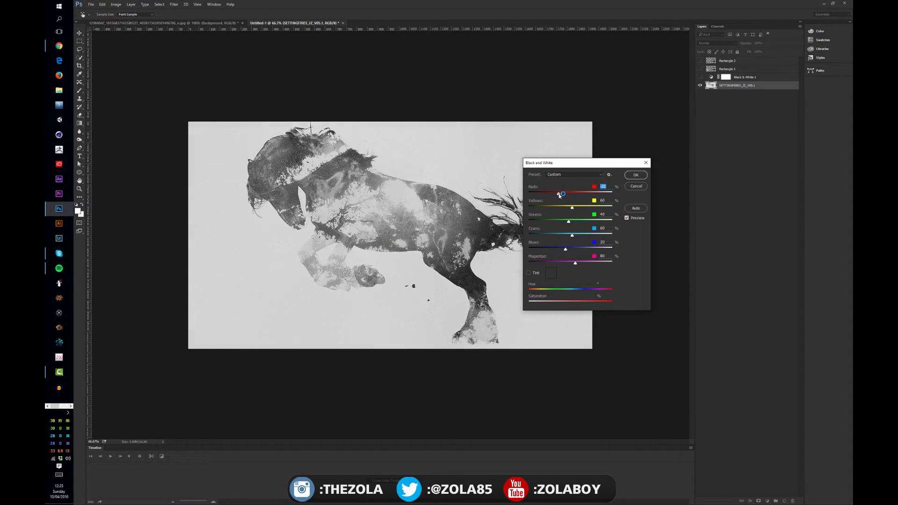
left_click(635, 176)
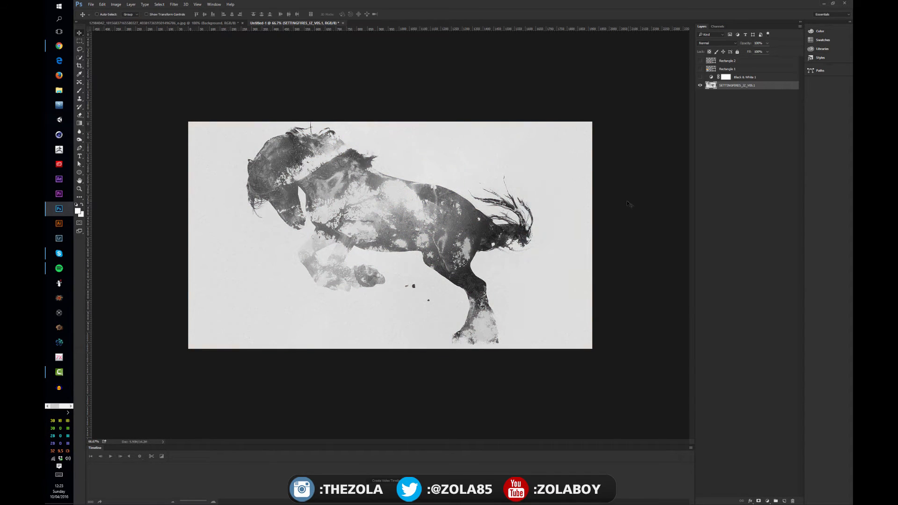
left_click(767, 140)
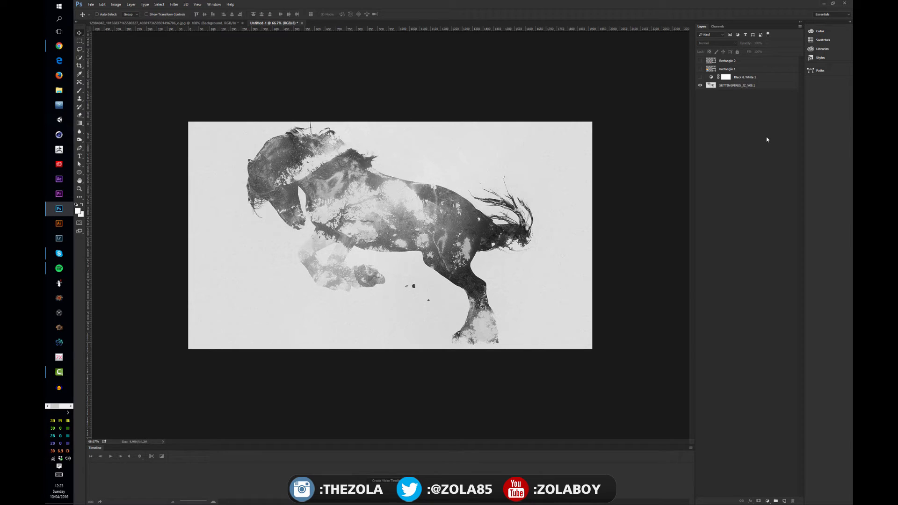
left_click(730, 84)
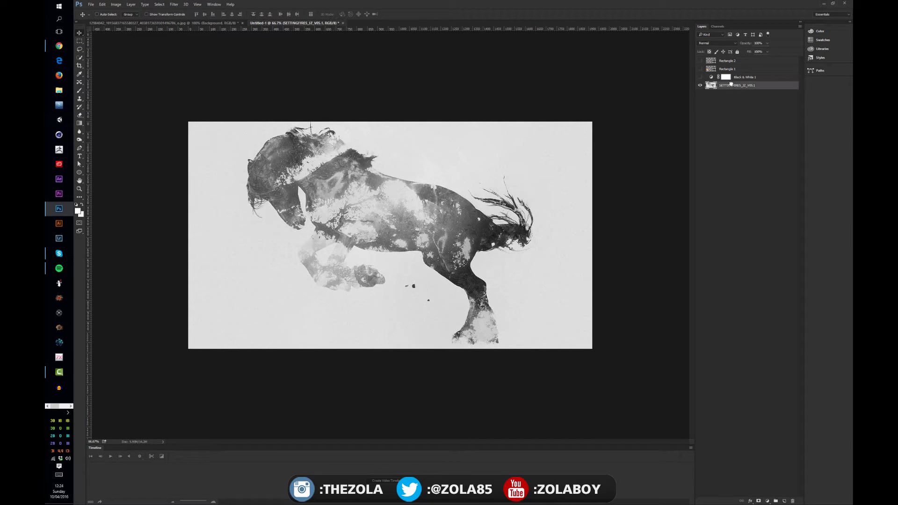
left_click(735, 121)
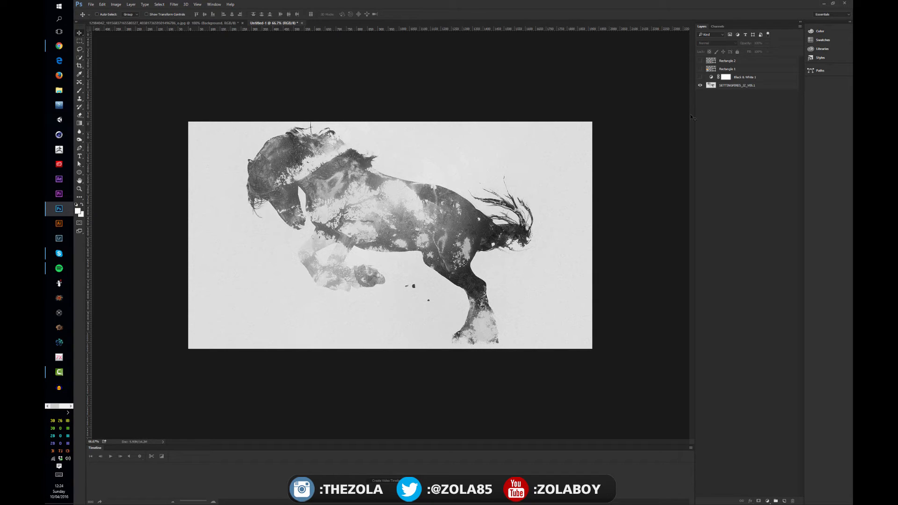
Switch to the Brush tool, add a new layer directly above Rectangle 1 and set its blend mode to Overlay
left_click(739, 68)
key("b")
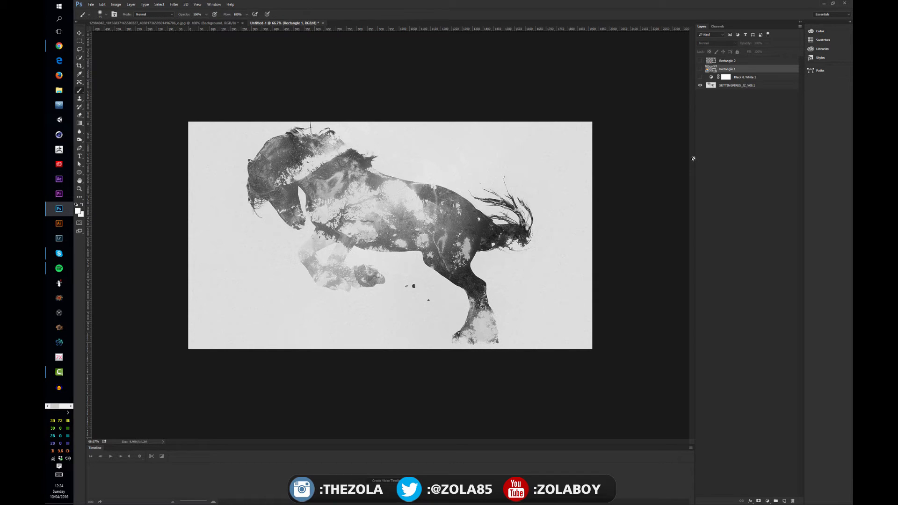
key("ctrl+shift+alt+n")
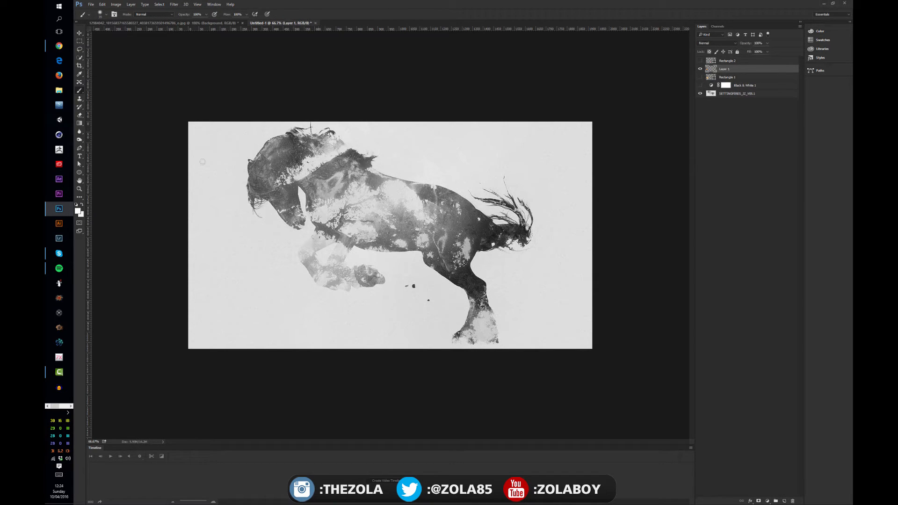
left_click(708, 44)
left_click(718, 106)
Set the foreground colour to red #dd2222
left_click(78, 211)
left_click(576, 290)
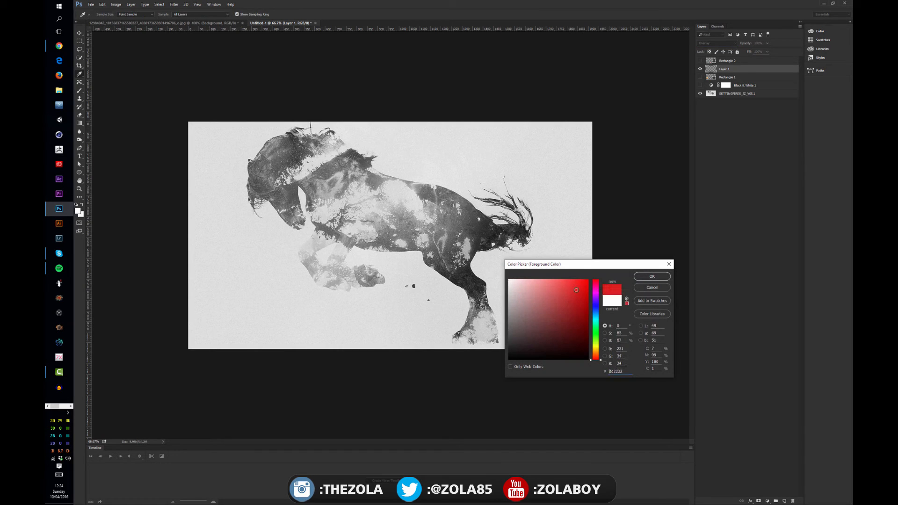
left_click(652, 277)
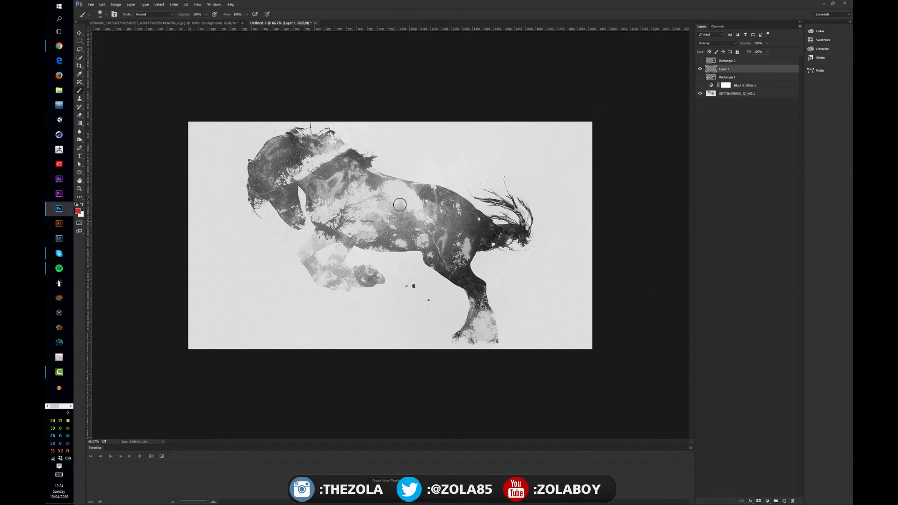
Paint red over the horse's head, neck and front of the body on the Overlay layer, and recheck the Black & White 1 layer's visibility
mouse_move(399, 204)
left_mouse_down()
mouse_move(376, 191)
mouse_move(380, 201)
mouse_move(333, 150)
mouse_move(290, 154)
mouse_move(269, 178)
mouse_move(299, 211)
mouse_move(310, 202)
mouse_move(374, 236)
left_mouse_up()
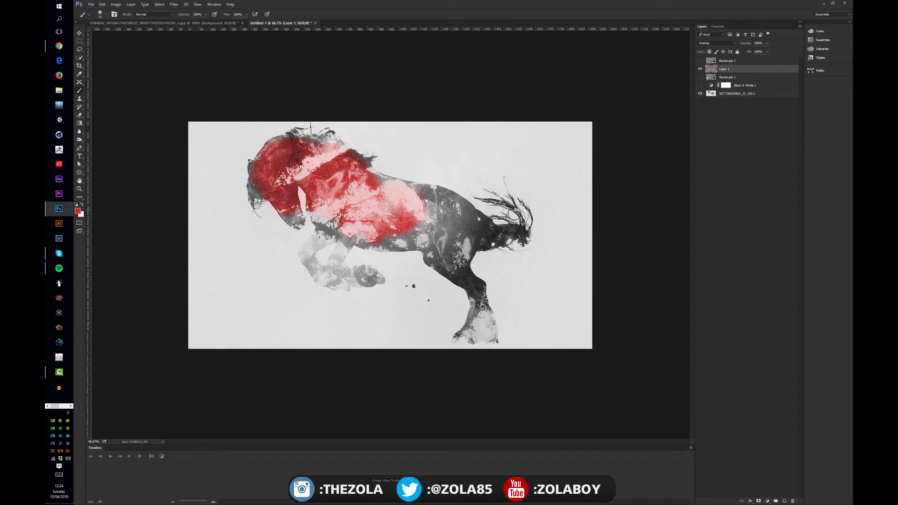
left_click(725, 93)
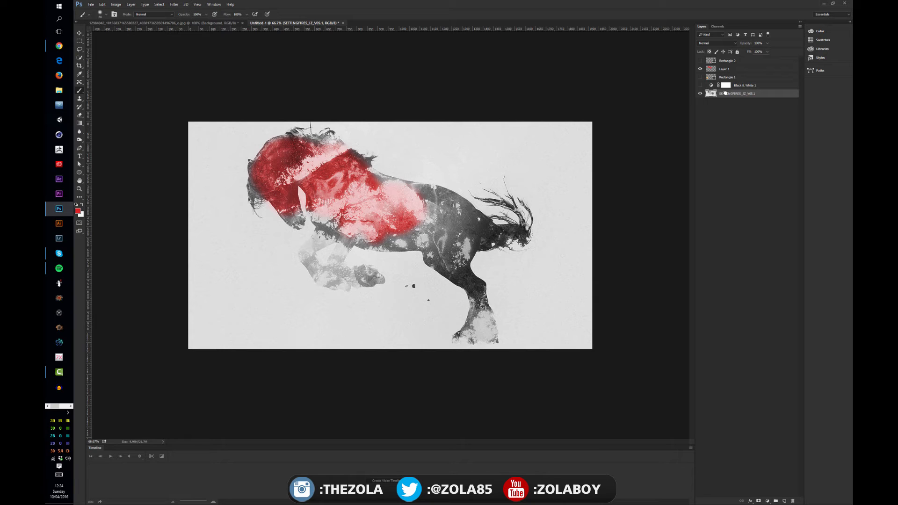
left_click(727, 107)
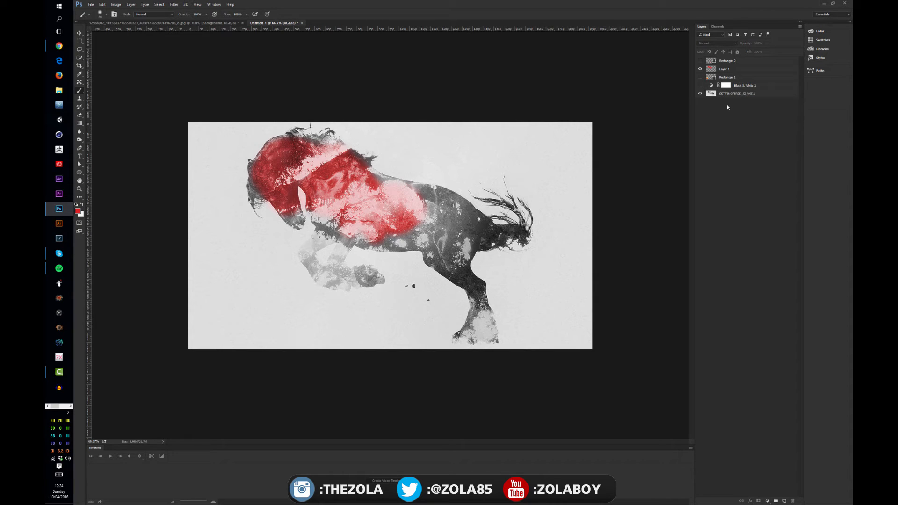
left_click(699, 85)
left_click(700, 85)
left_click(733, 95)
Undo the red painting, the Overlay layer and the direct Black & White adjustment to restore the horse image's original colours
key("ctrl+alt+z")
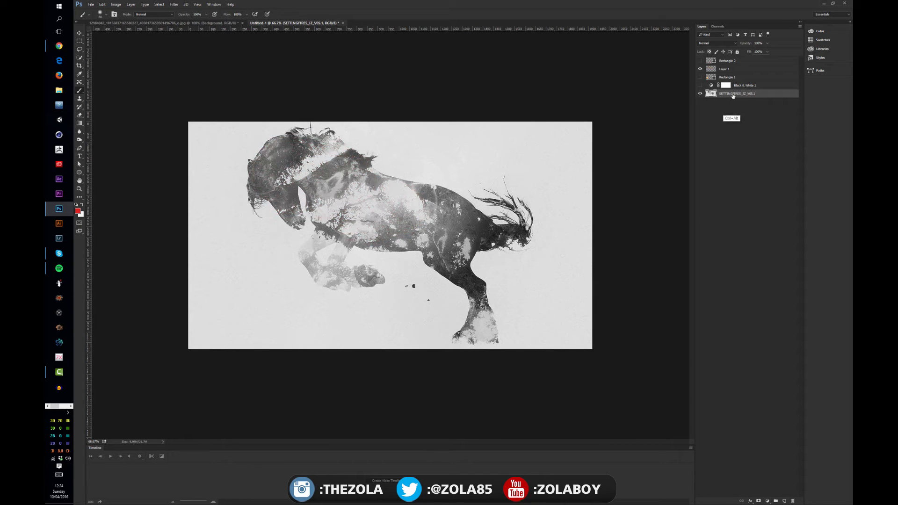
key("ctrl+alt+z")
key("ctrl+alt+z")
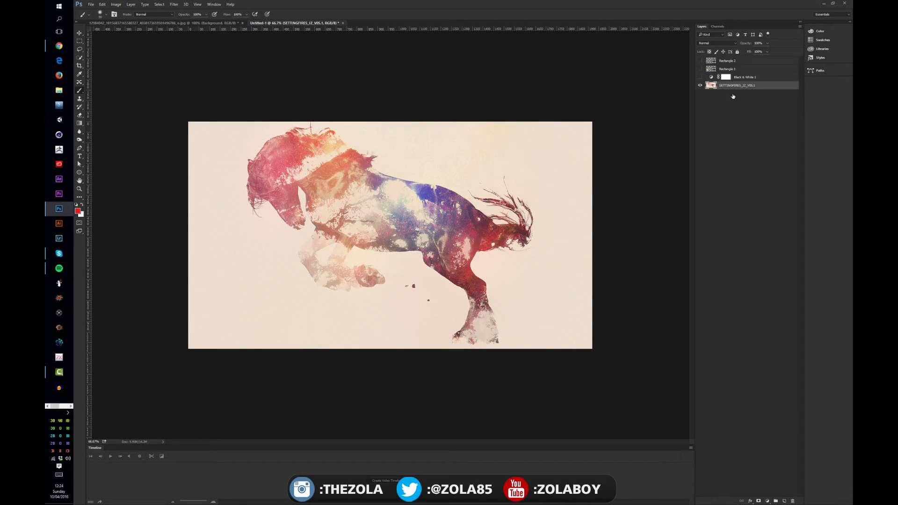
Convert the horse image layer to a smart object and keep it selected
left_click(726, 106)
left_click(733, 86)
right_click(732, 86)
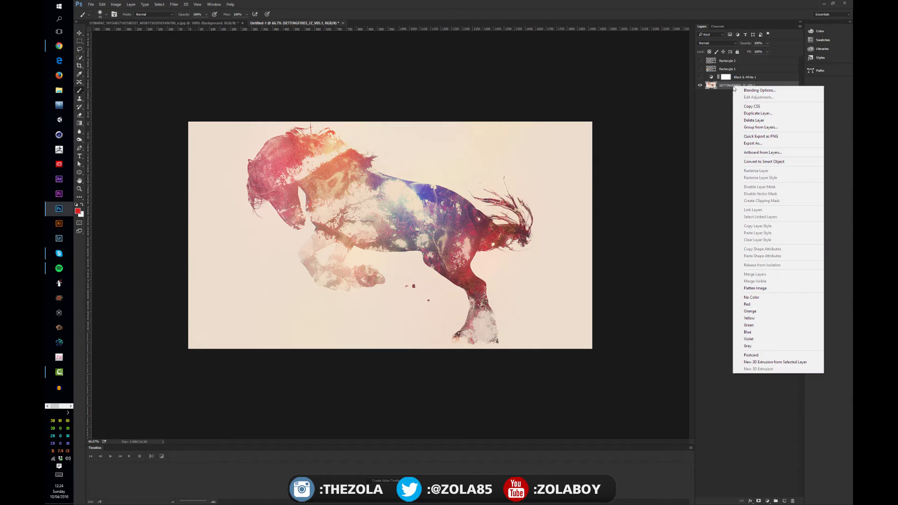
left_click(778, 162)
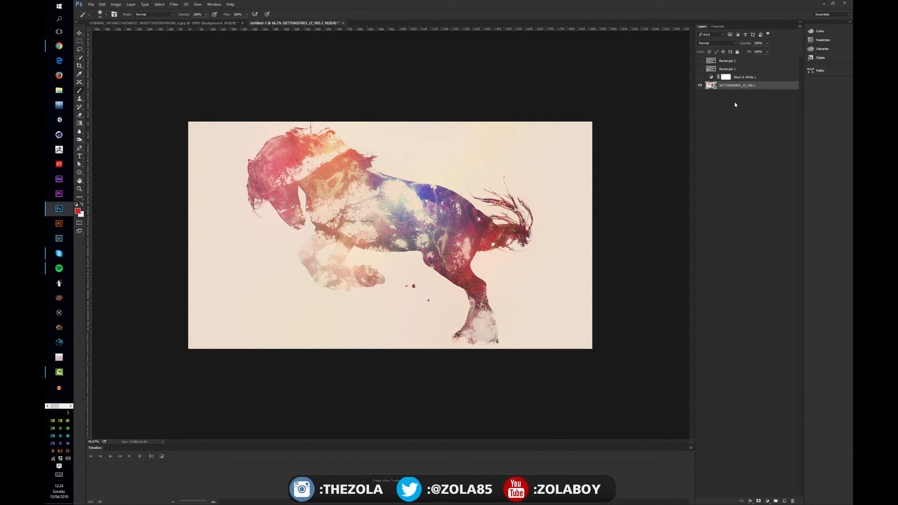
left_click(713, 87)
left_click(735, 99)
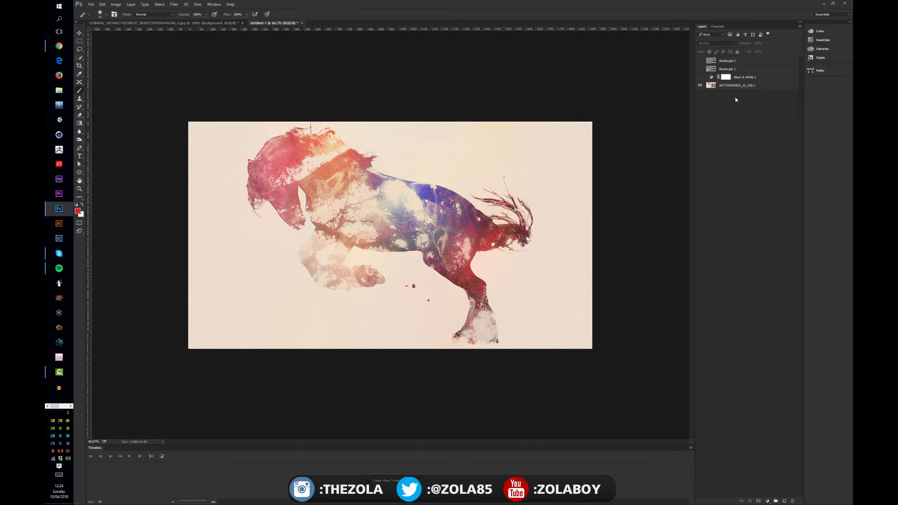
left_click(731, 86)
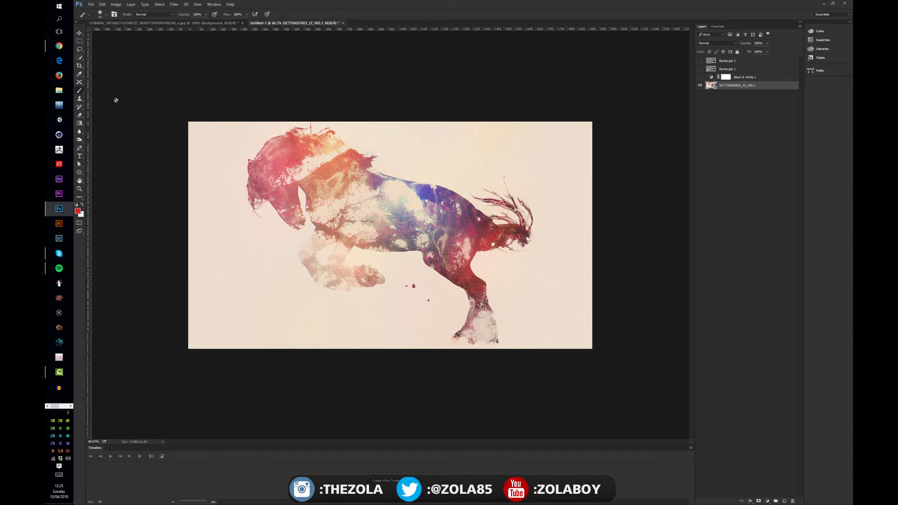
left_click(714, 97)
left_click(715, 87)
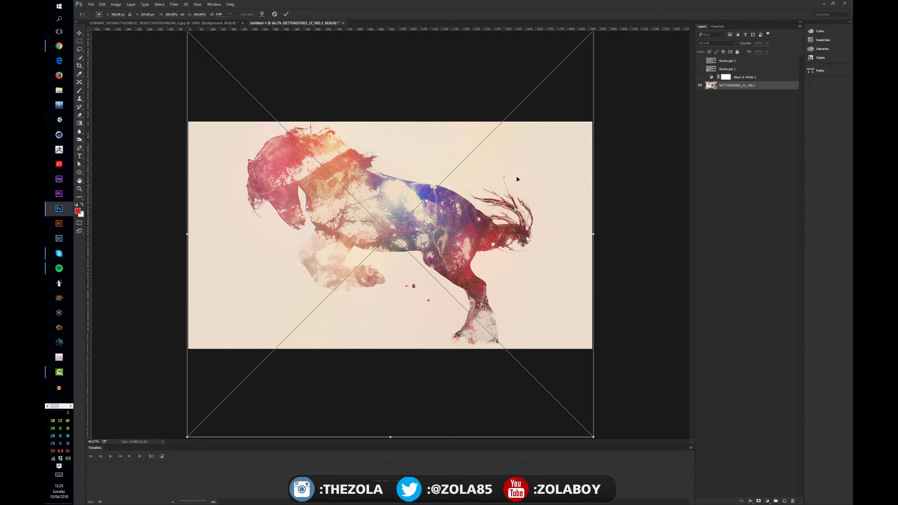
Scale the horse smart object down to about 53% around its centre, and undo the resize
key("ctrl+t")
key("ctrl+minus")
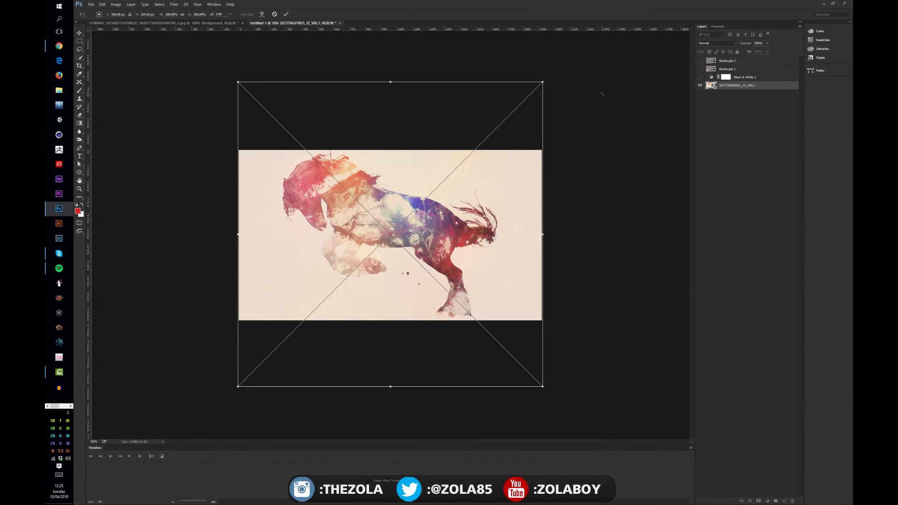
mouse_move(543, 82)
left_mouse_down()
mouse_move(483, 126)
mouse_move(471, 155)
left_mouse_up()
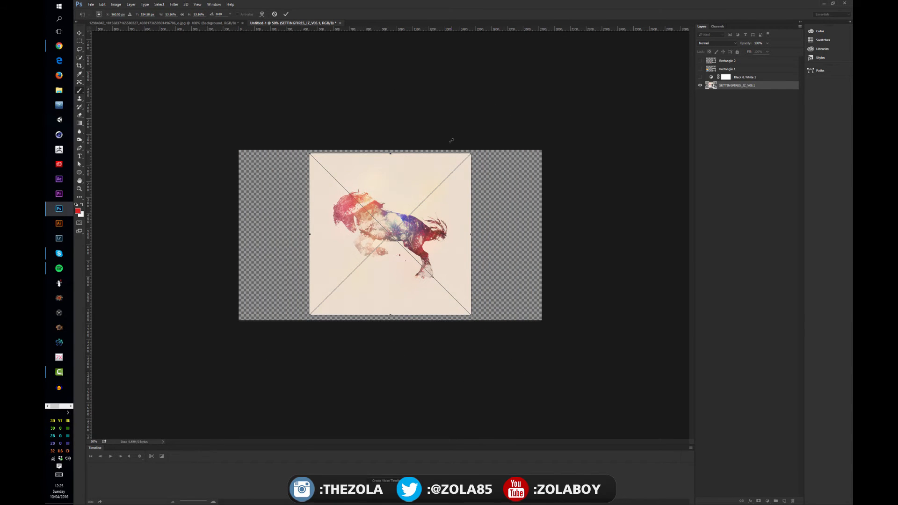
key("Return")
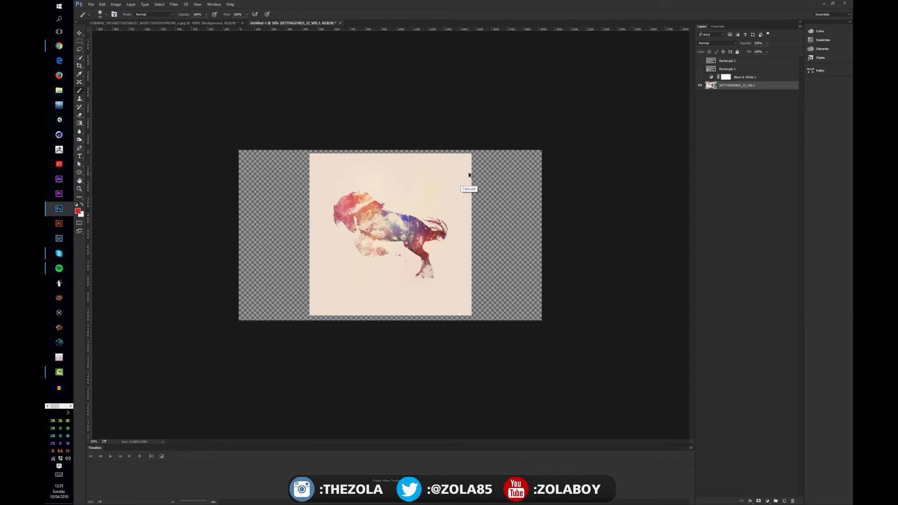
key("ctrl+z")
key("ctrl+plus")
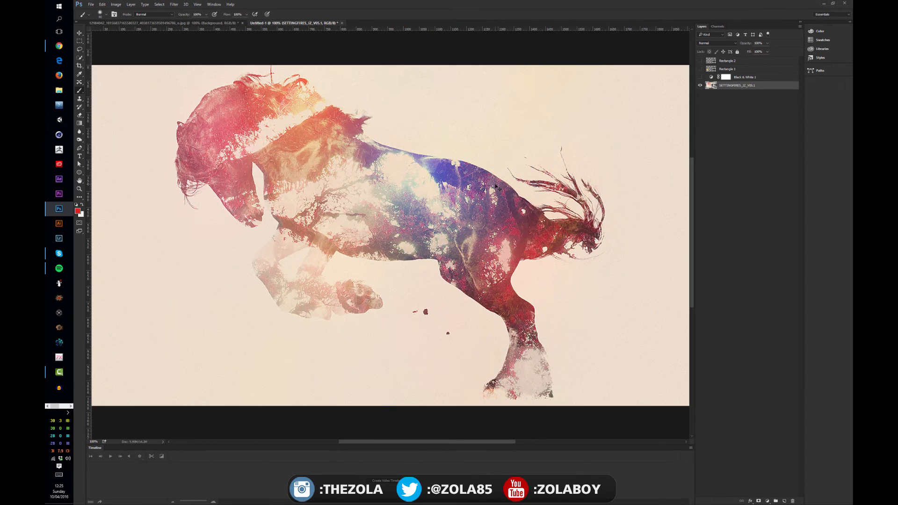
key("ctrl+minus")
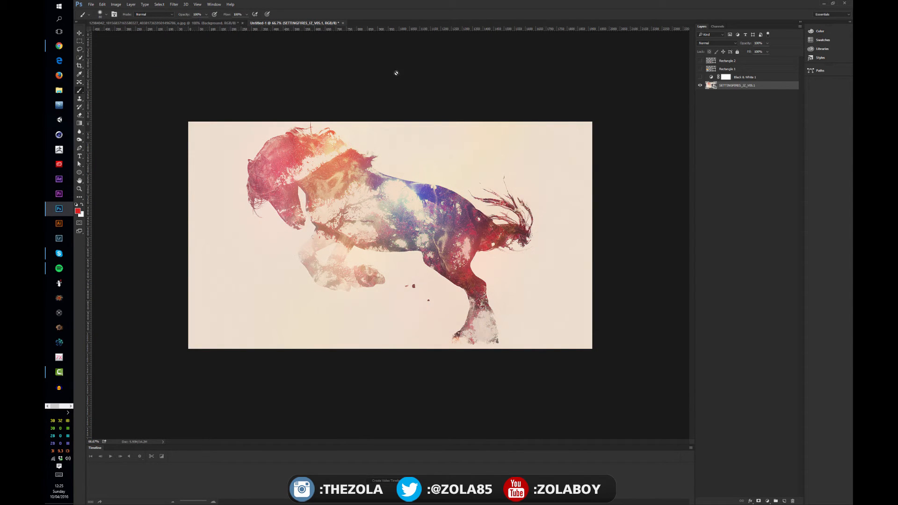
Apply a Black & White image adjustment to the horse smart object with Reds at -32 and Yellows at 23
left_click(752, 97)
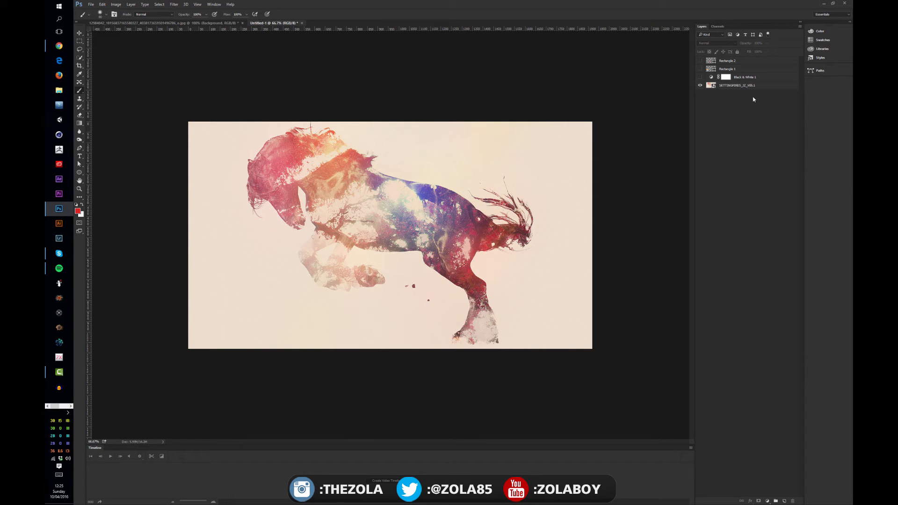
left_click(714, 86)
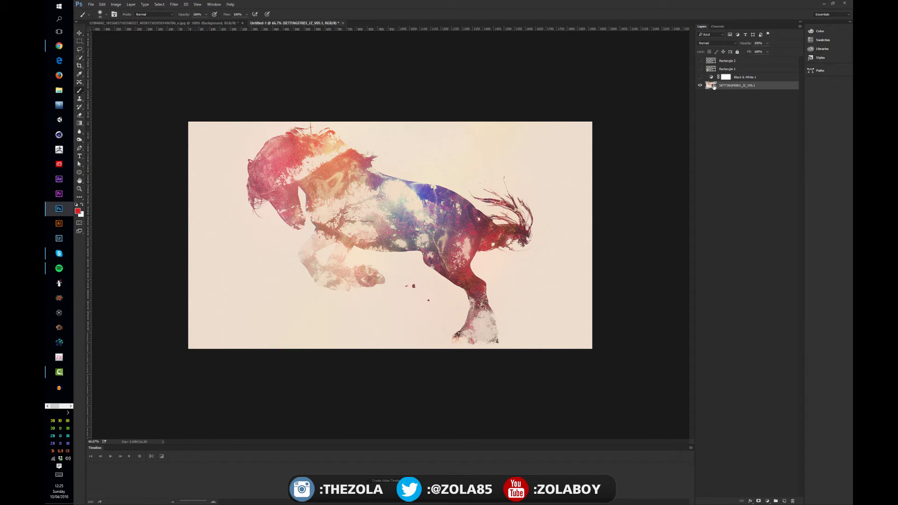
left_click(117, 5)
mouse_move(145, 21)
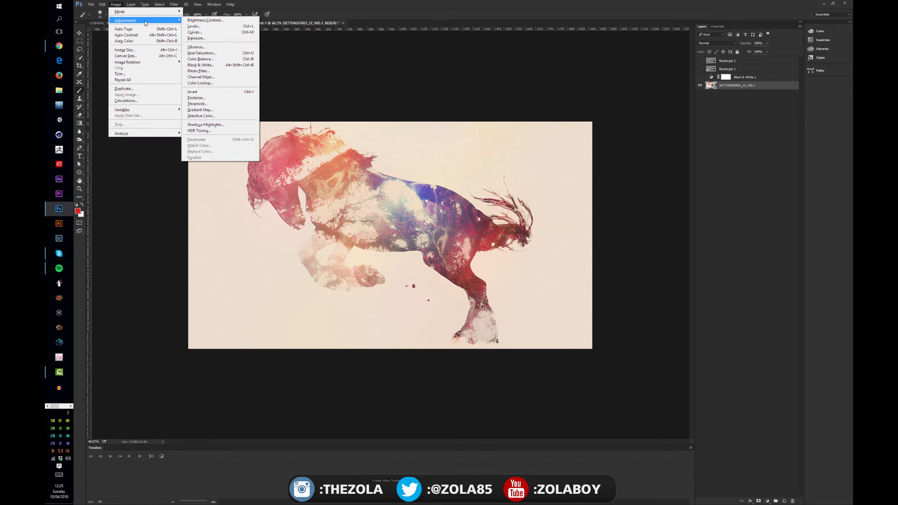
left_click(220, 66)
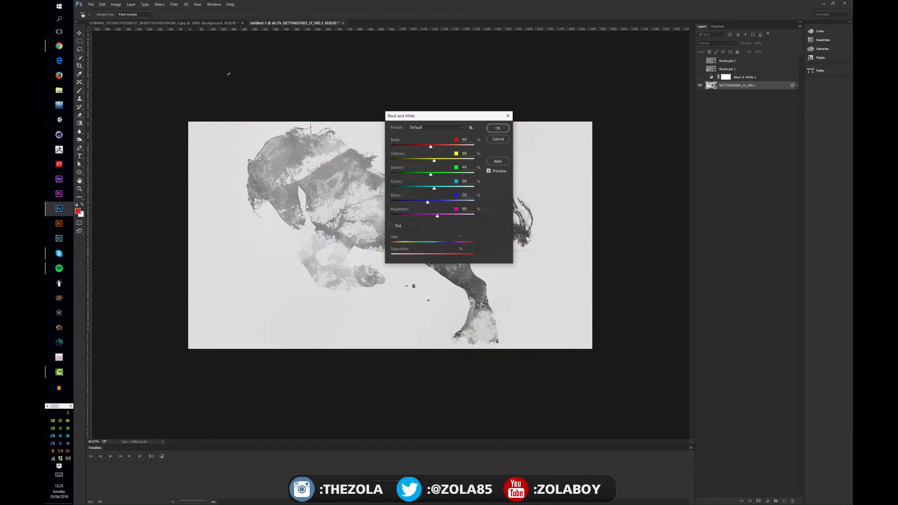
mouse_move(430, 147)
left_mouse_down()
mouse_move(419, 146)
mouse_move(444, 162)
mouse_move(429, 161)
left_mouse_up()
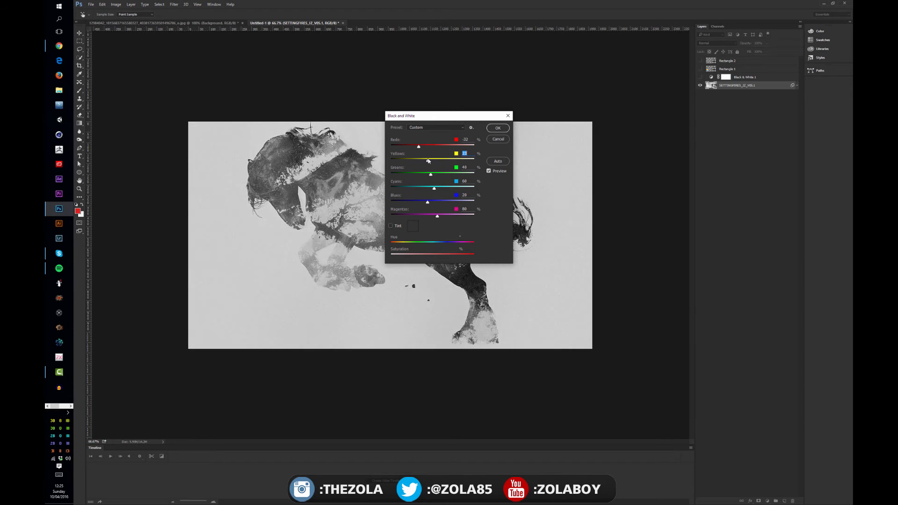
left_click(496, 131)
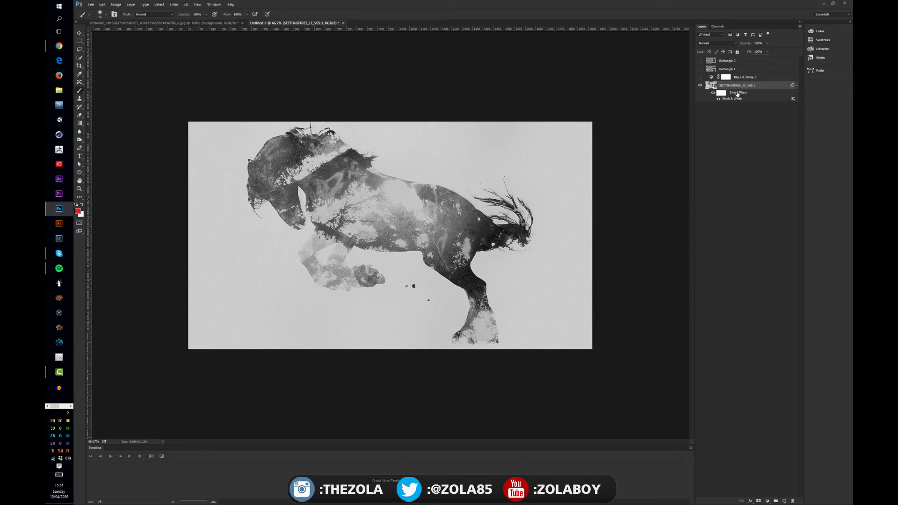
Compare the horse with the Black & White smart filter off and on, leaving the filter hidden
left_click(718, 99)
left_click(719, 99)
left_click(718, 100)
left_click(719, 99)
left_click(718, 99)
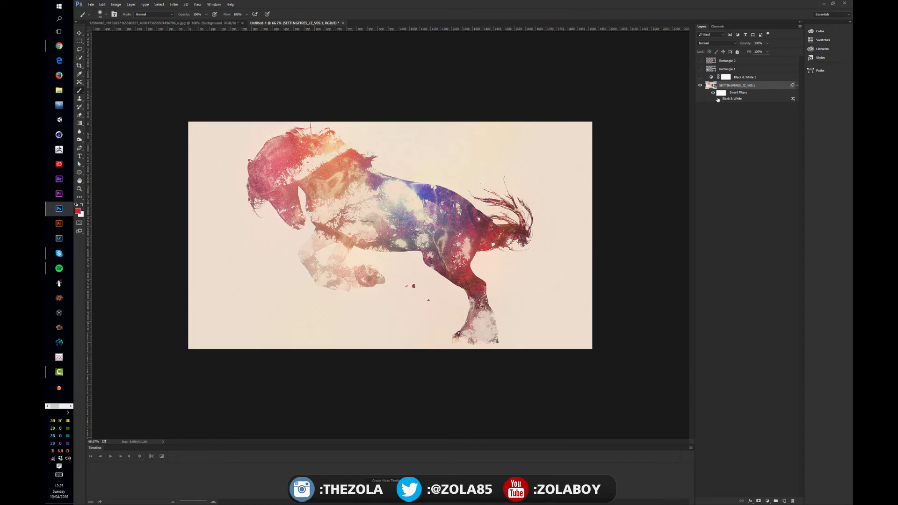
Show the Rectangle 1 and Rectangle 2 layers and delete the Black & White 1 adjustment layer
left_click(699, 68)
left_click(700, 61)
left_click(750, 77)
key("Delete")
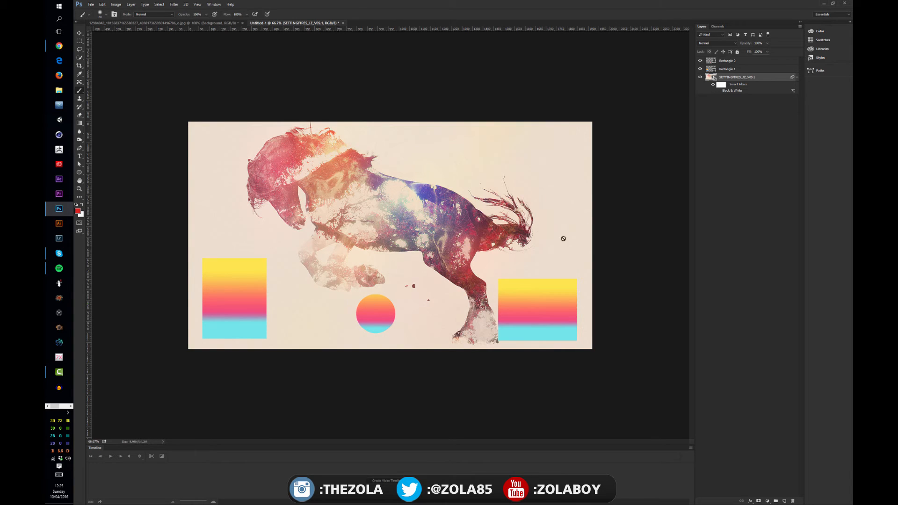
left_click(756, 101)
Toggle the Black & White smart filter to see whether it affects the gradient shapes, and leave it switched on
left_click(718, 90)
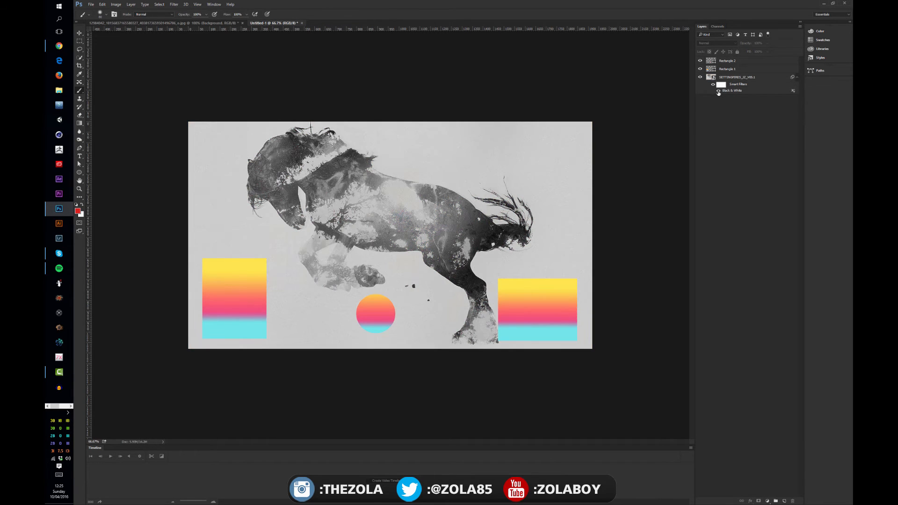
left_click(718, 91)
left_click(718, 91)
left_click(743, 90)
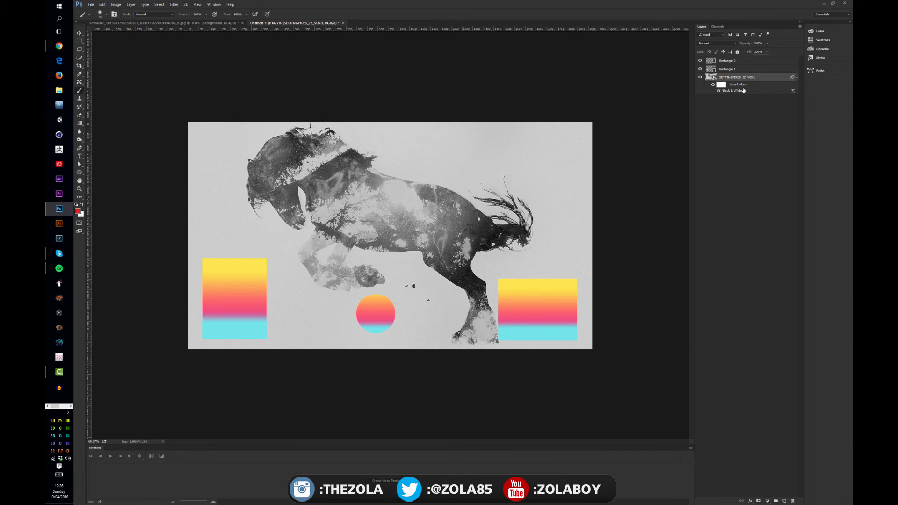
Preview the Overlay blend mode in the Black & White smart filter's blending options and cancel it
double_click(793, 91)
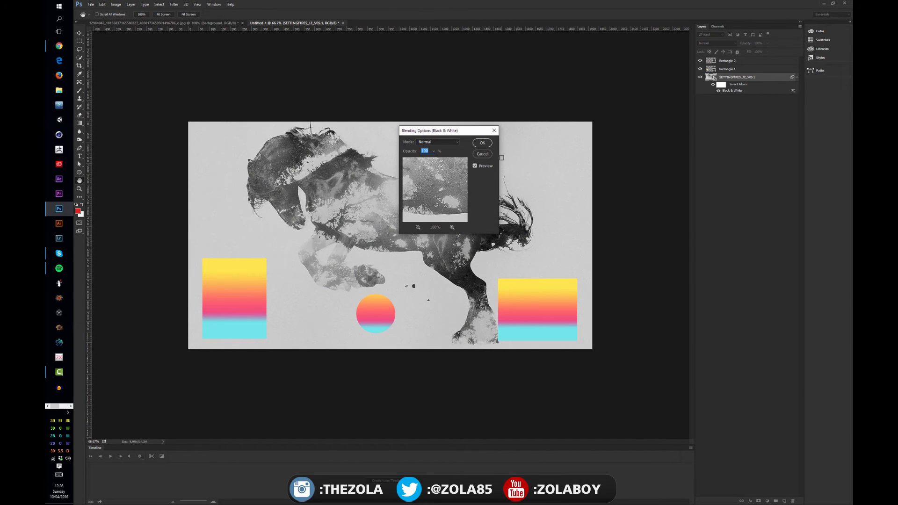
left_click(456, 140)
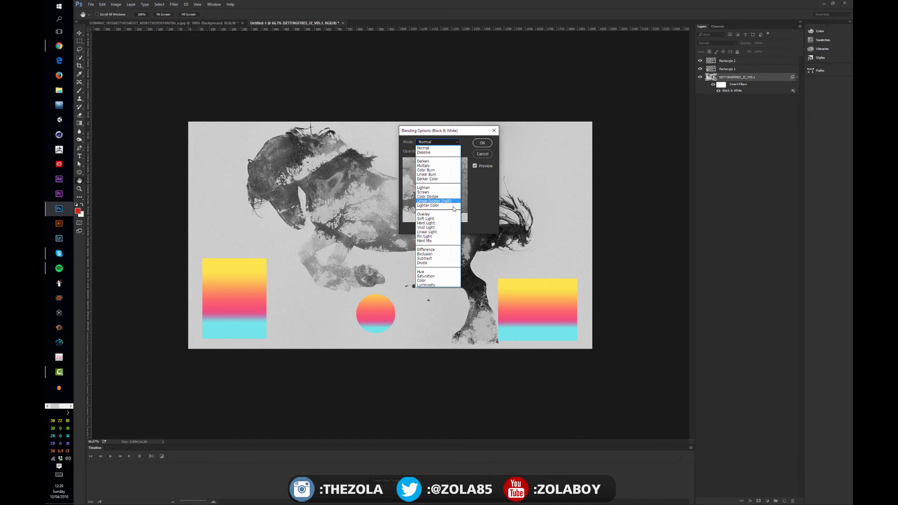
left_click(437, 215)
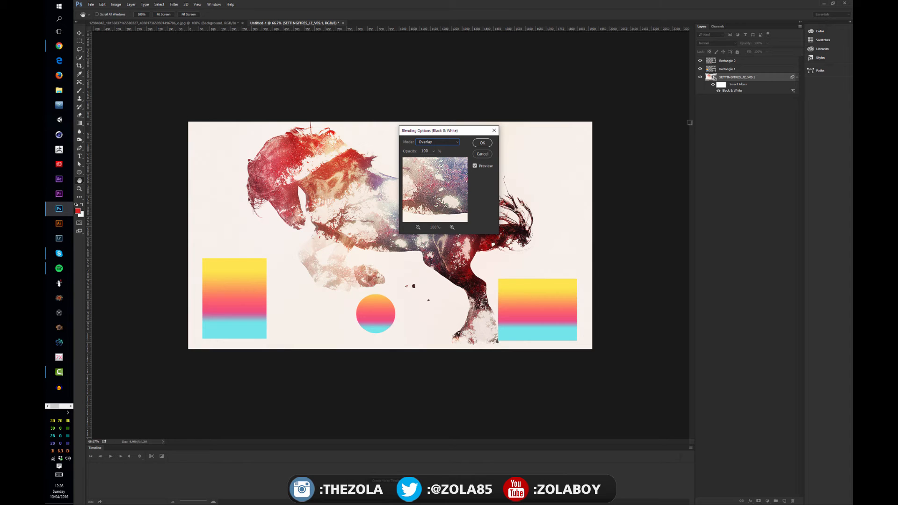
left_click(482, 154)
Reopen the Black & White smart filter's settings and readjust the Yellows and Reds for a brighter background
double_click(737, 90)
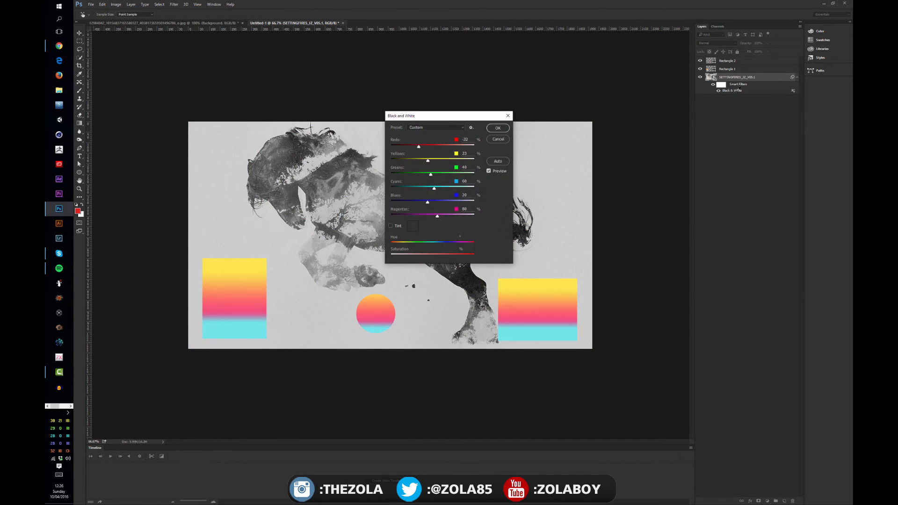
left_click_drag(456, 116, 375, 217)
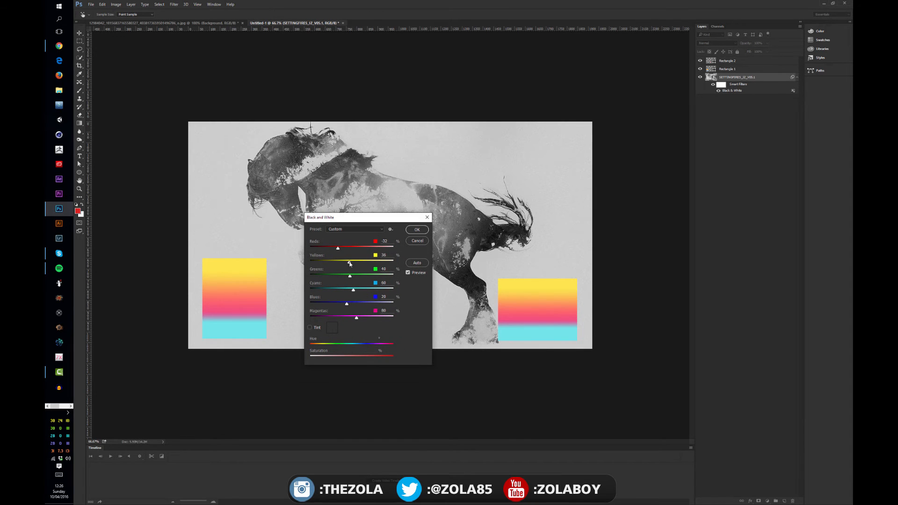
mouse_move(346, 263)
left_mouse_down()
mouse_move(365, 265)
mouse_move(346, 250)
mouse_move(377, 264)
mouse_move(337, 251)
left_mouse_up()
left_click(417, 230)
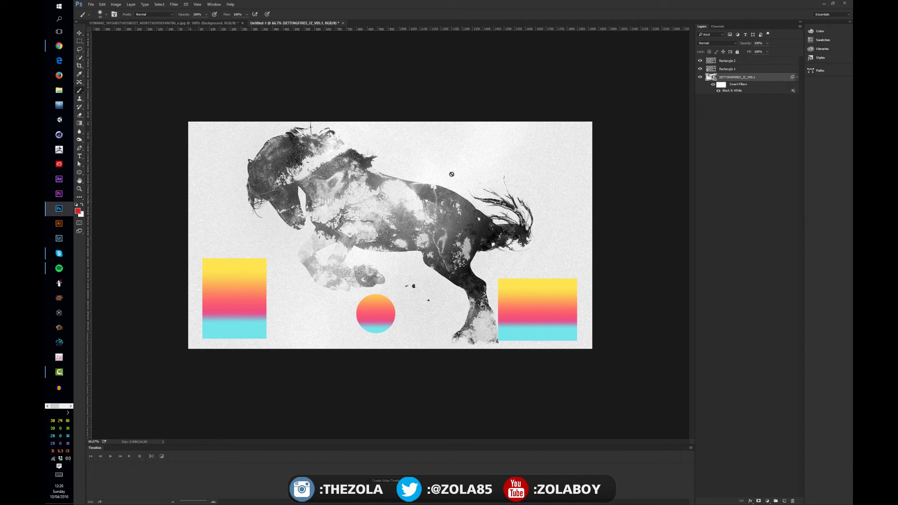
Hide and reshow the horse layer, and select it with the Move tool active
left_click(732, 111)
left_click(700, 77)
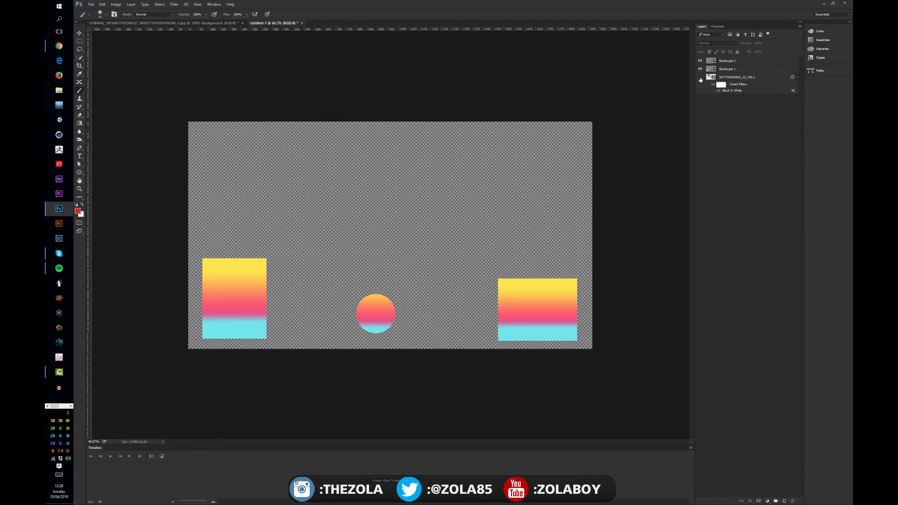
left_click(700, 77)
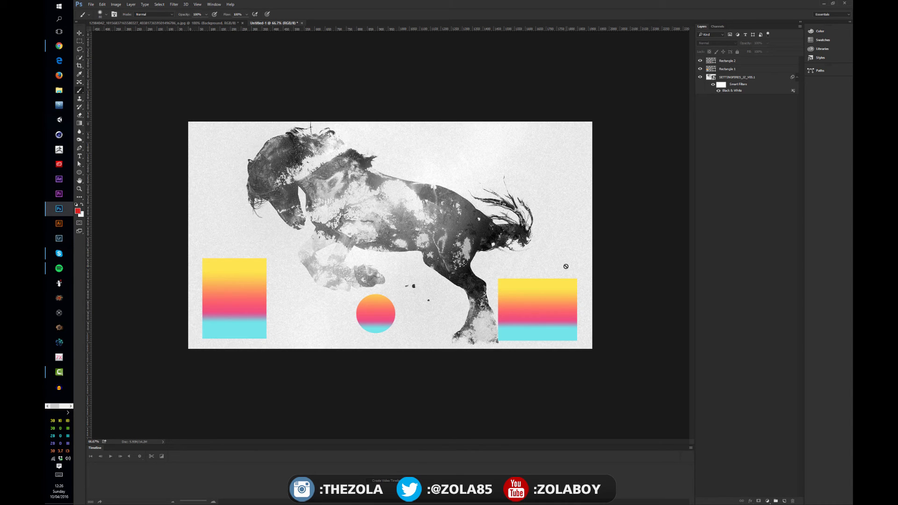
left_click(733, 75)
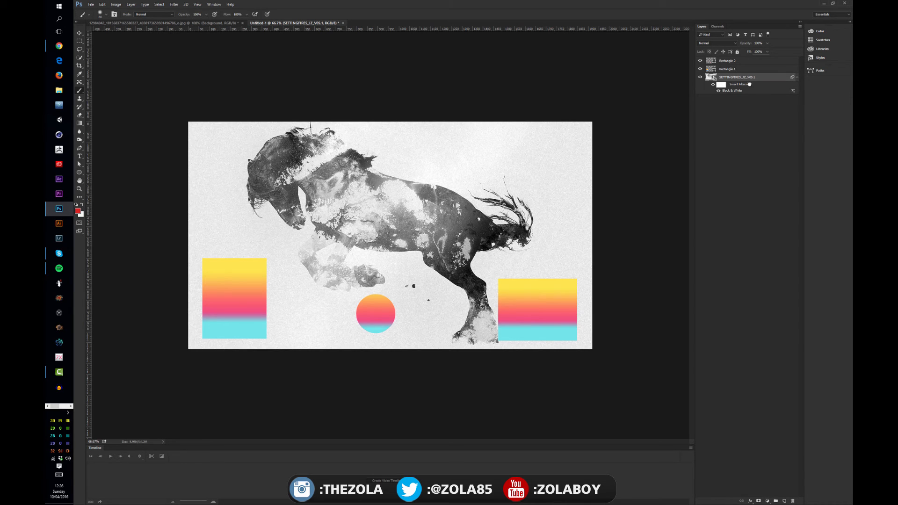
key("v")
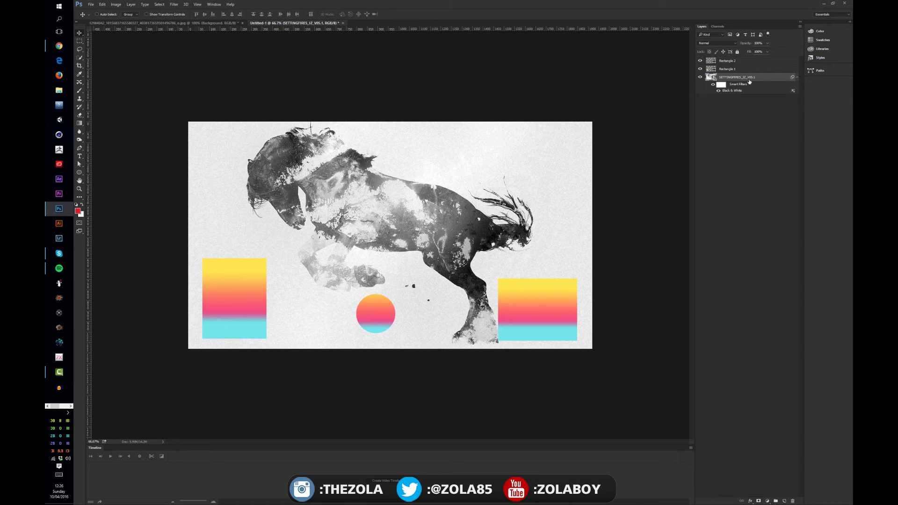
Duplicate the horse smart object with its Black & White filter and rasterize the copy
left_click(732, 111)
left_click(732, 78)
key("ctrl+j")
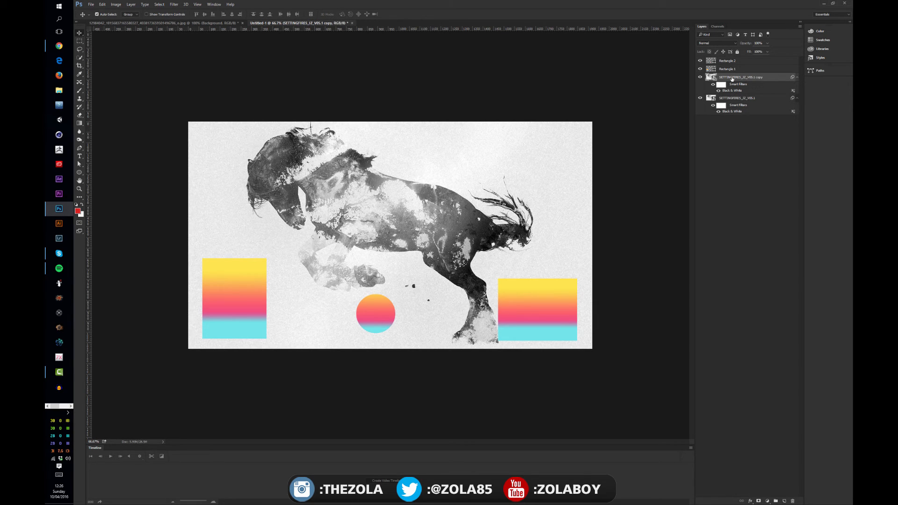
right_click(732, 78)
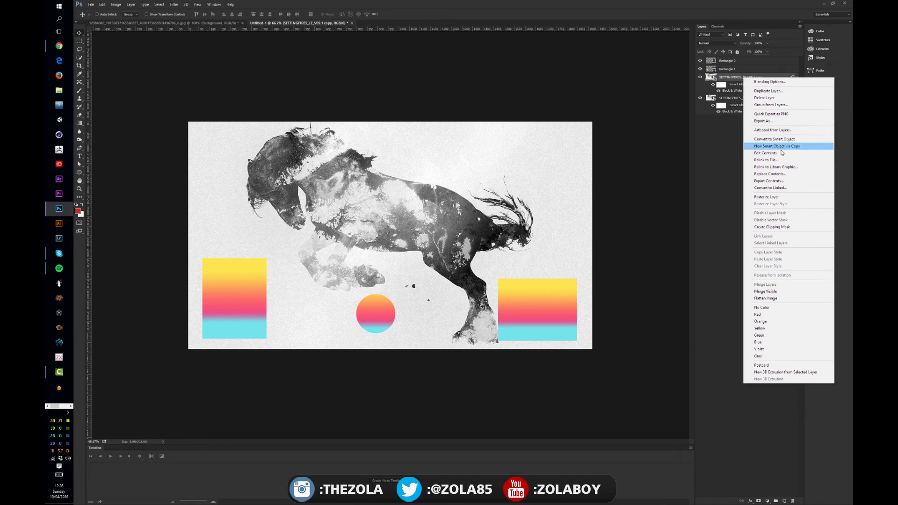
left_click(780, 197)
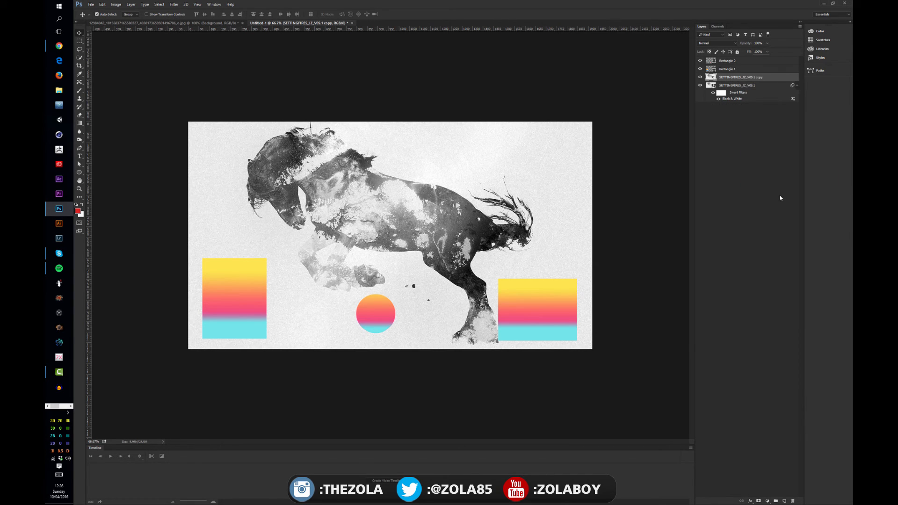
Apply a Curves adjustment directly to the rasterized horse copy, giving it starker contrast and blown-out highlights
left_click(729, 122)
left_click(727, 86)
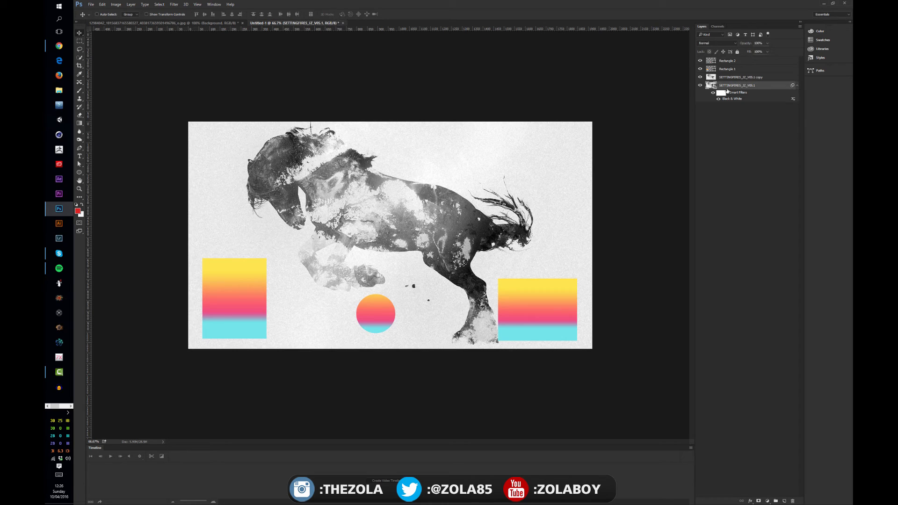
left_click(738, 78)
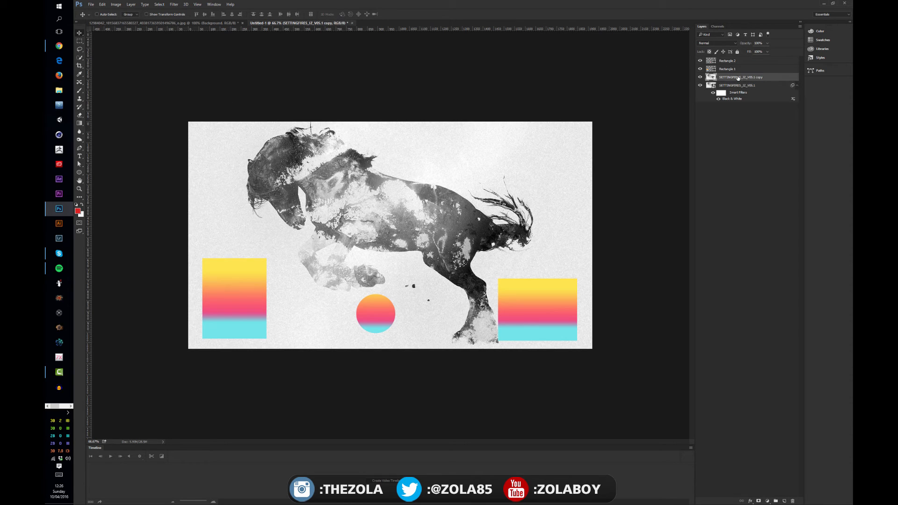
left_click(116, 4)
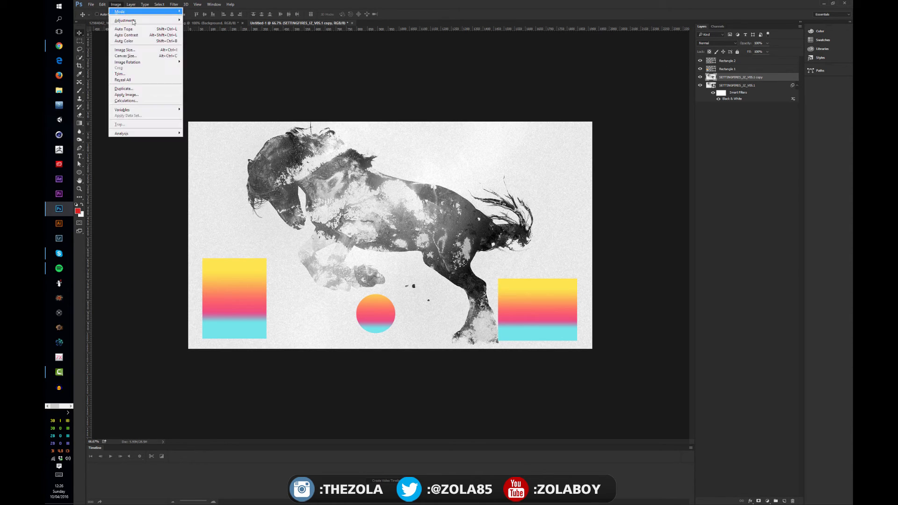
mouse_move(151, 21)
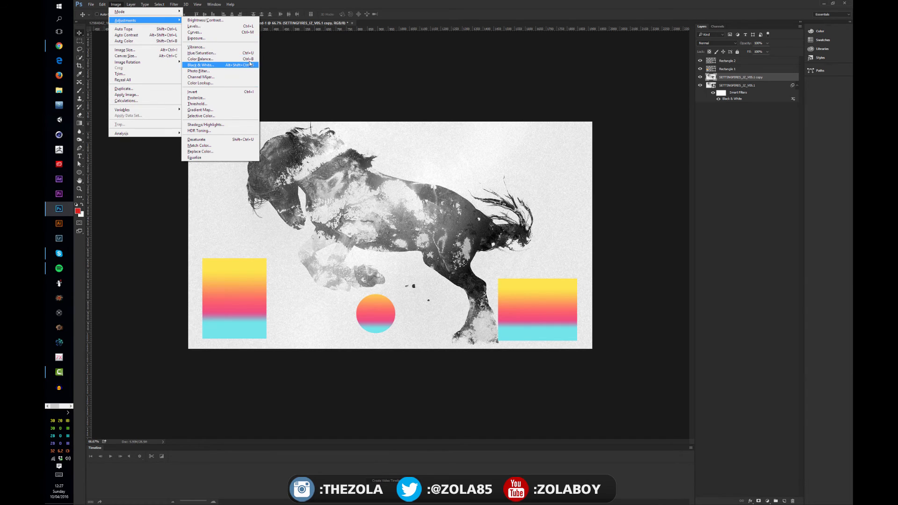
left_click(243, 32)
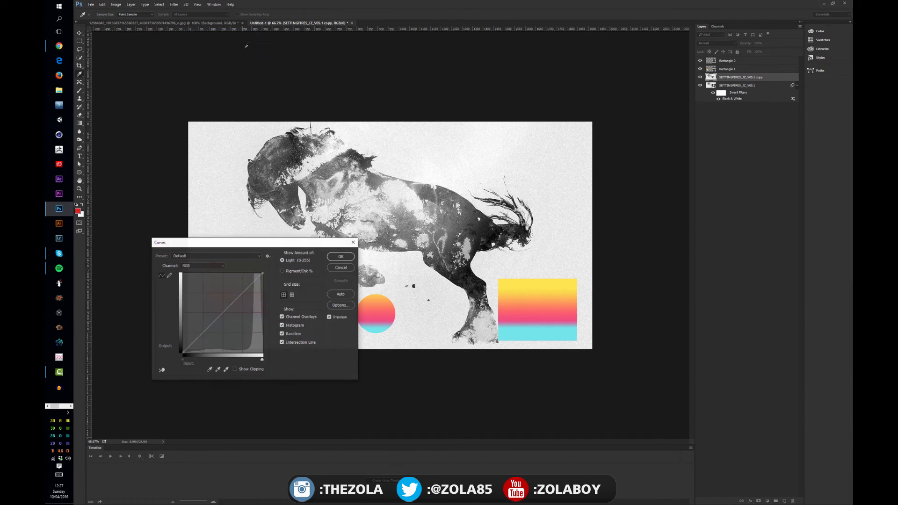
left_click_drag(230, 304, 213, 328)
left_click(340, 256)
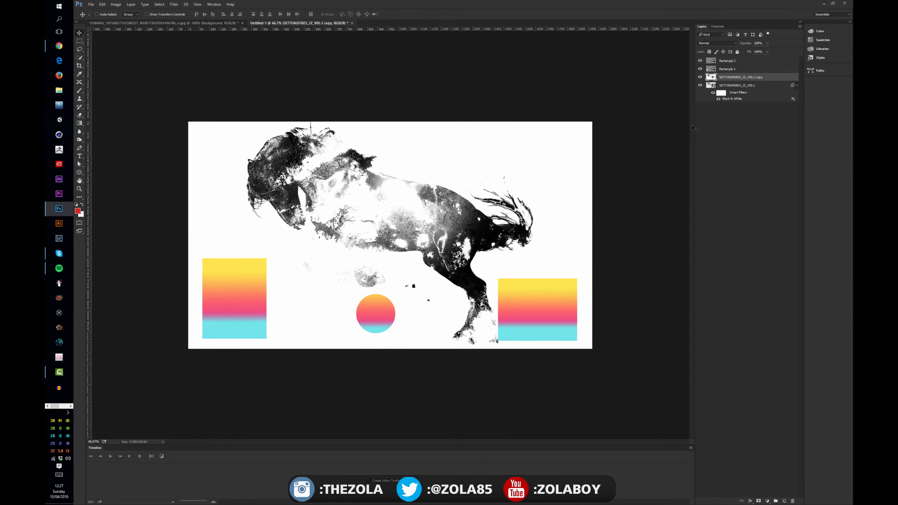
Compare the rasterized copy with the original smart object in the layer stack and hide the copy
left_click(741, 86)
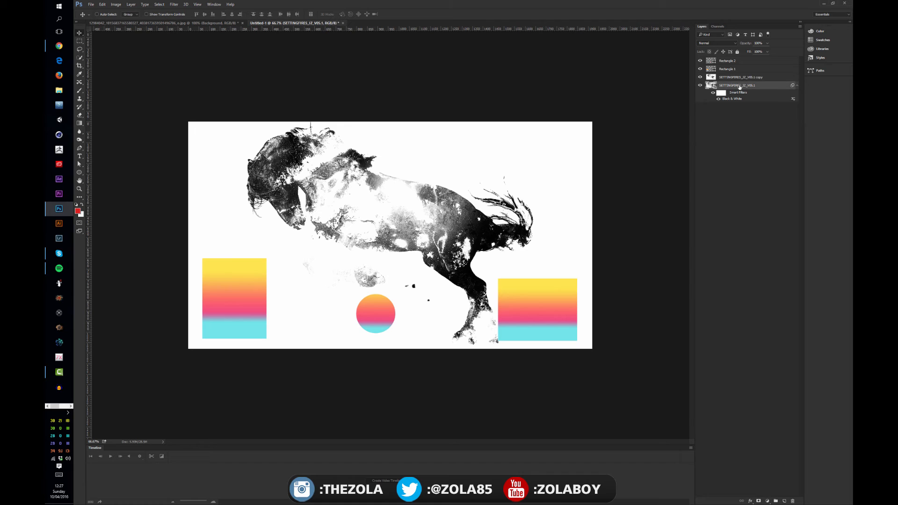
left_click(738, 79)
left_click(737, 86)
left_click(734, 79)
left_click(732, 87)
left_click(737, 78)
left_click(736, 86)
left_click(699, 76)
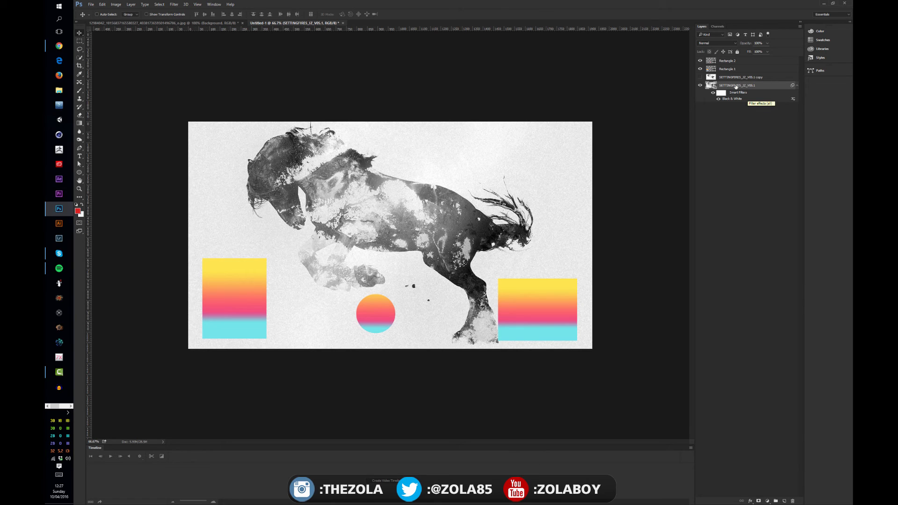
Duplicate the original horse smart object again and rasterize the new copy
right_click(744, 101)
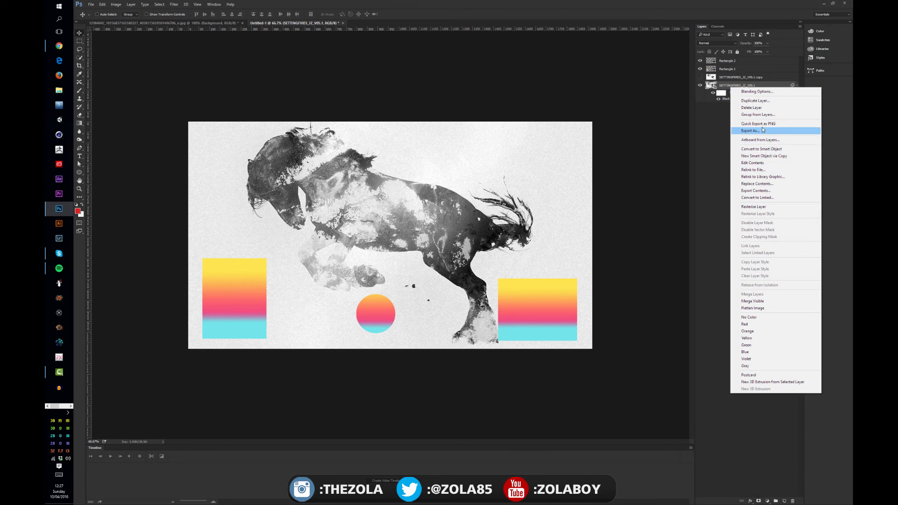
left_click(713, 132)
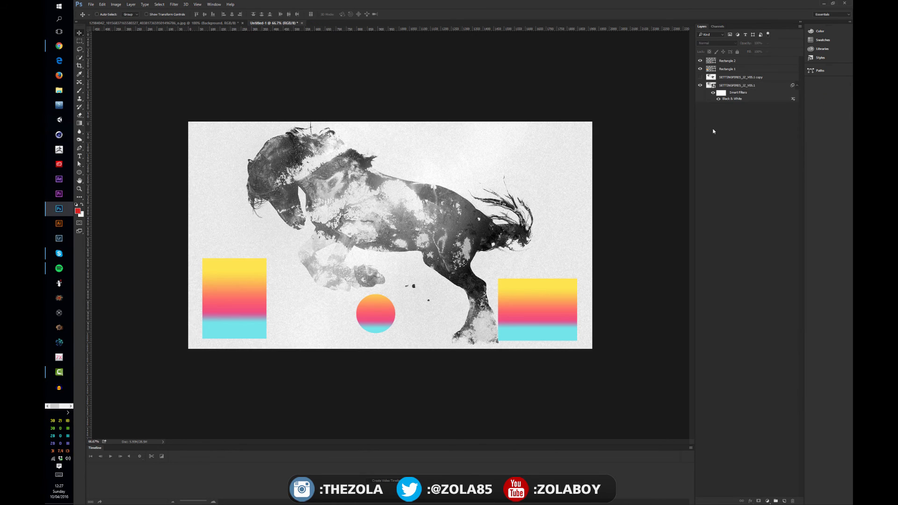
left_click(733, 86)
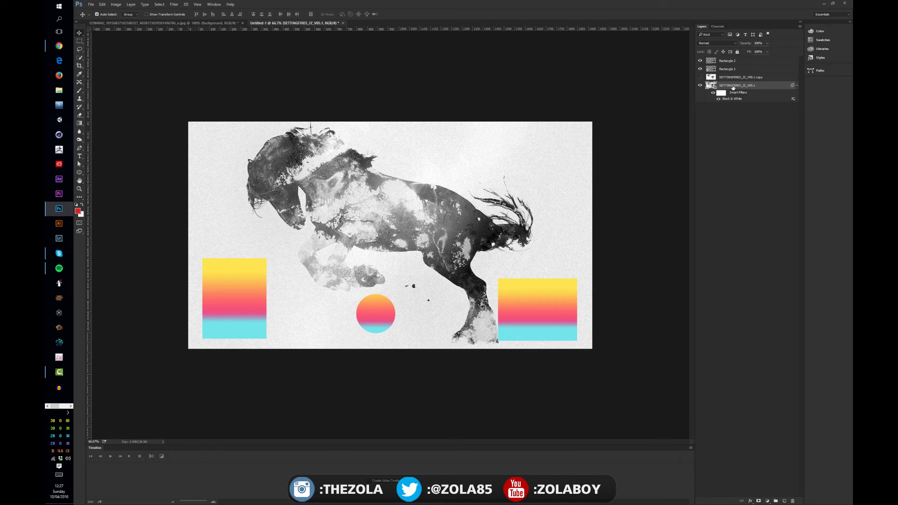
key("ctrl+j")
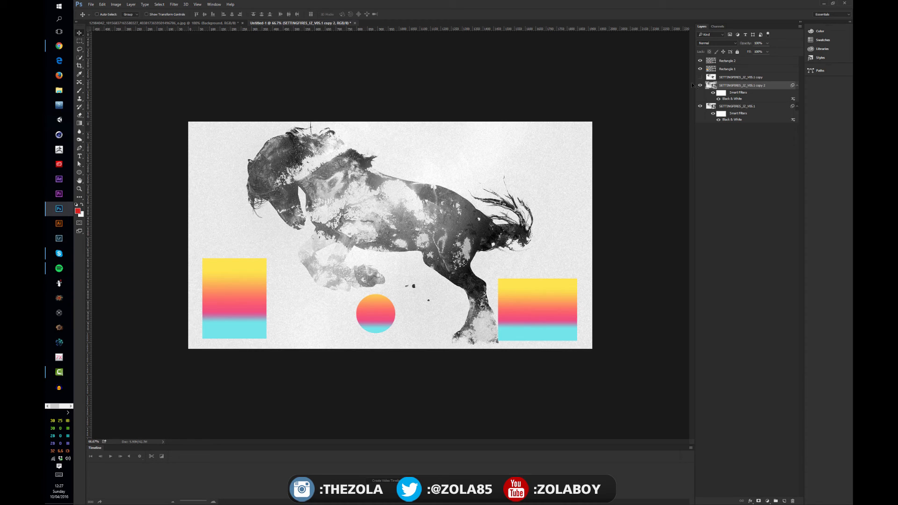
right_click(730, 86)
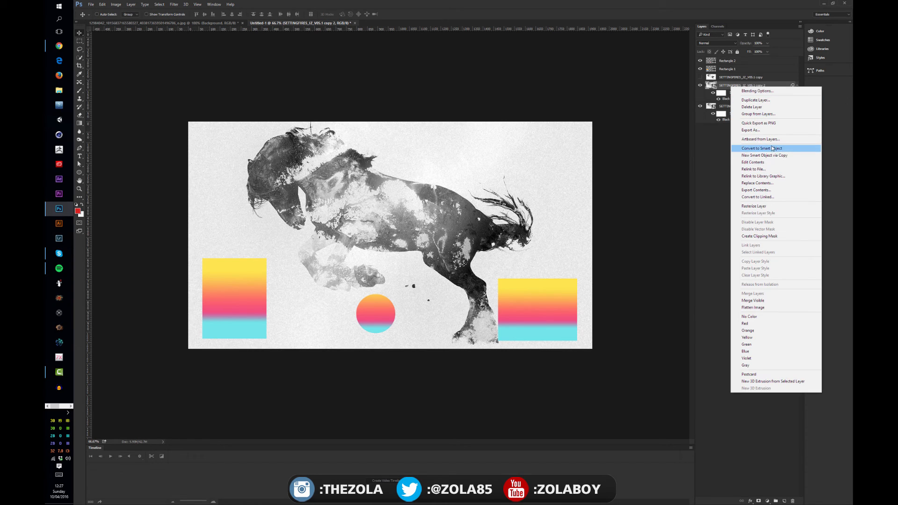
left_click(766, 207)
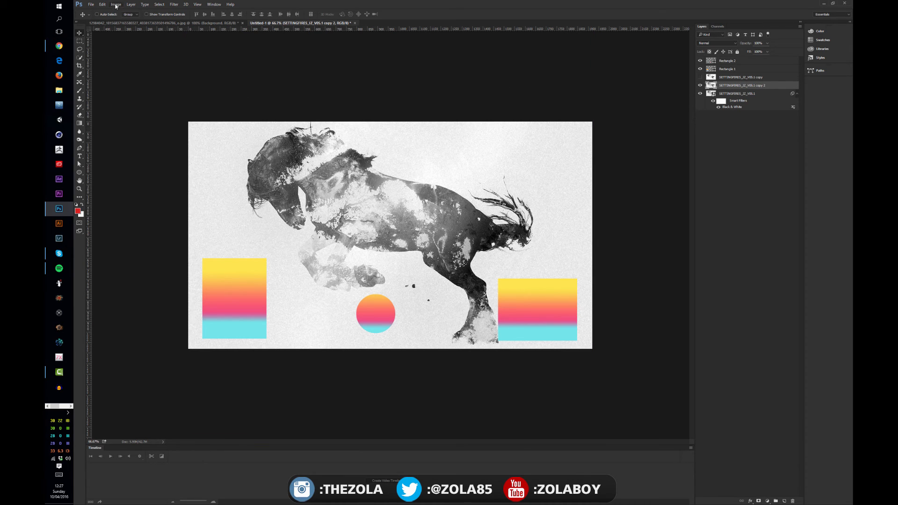
Darken the second rasterized copy with a direct Curves adjustment, bending the RGB curve to output 43 at input 94
left_click(116, 4)
mouse_move(162, 63)
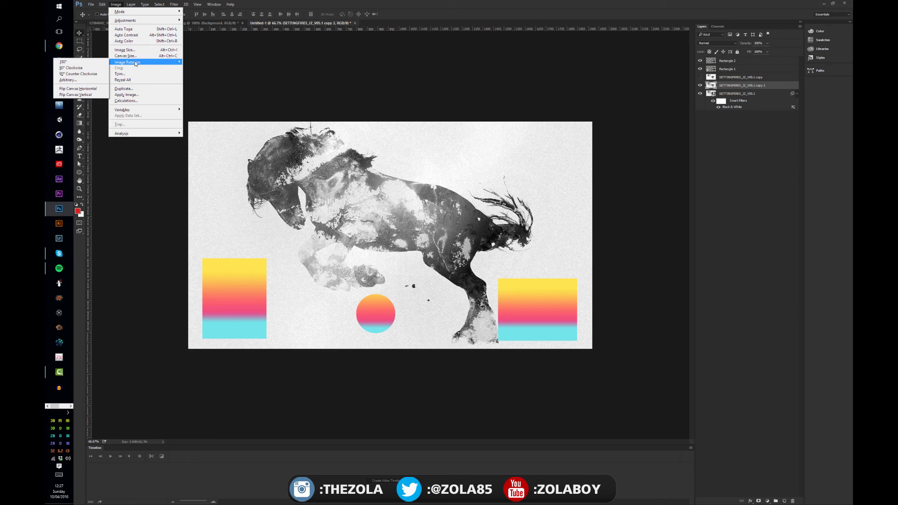
mouse_move(169, 20)
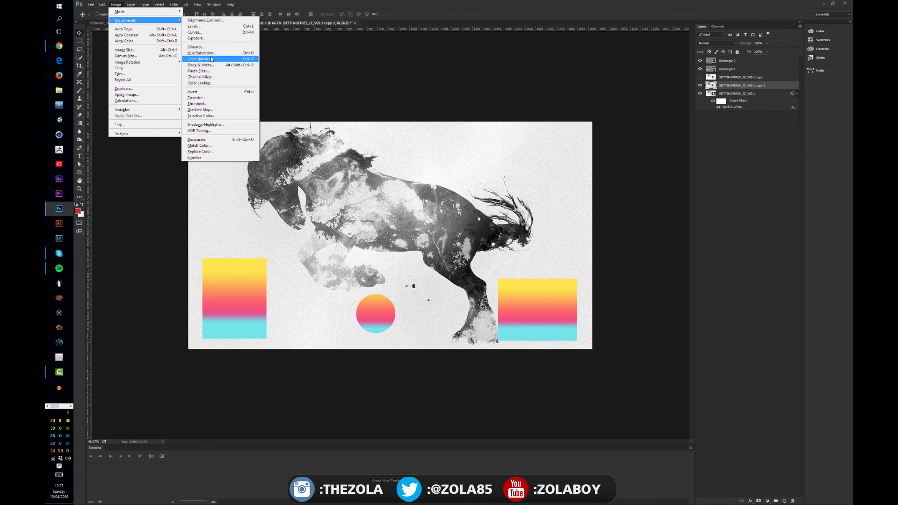
left_click(206, 32)
left_click_drag(212, 322, 213, 339)
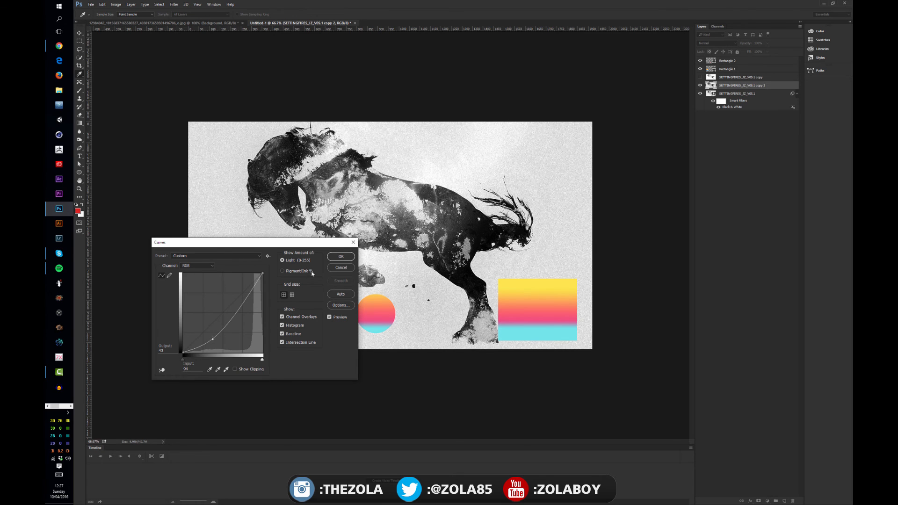
left_click(343, 257)
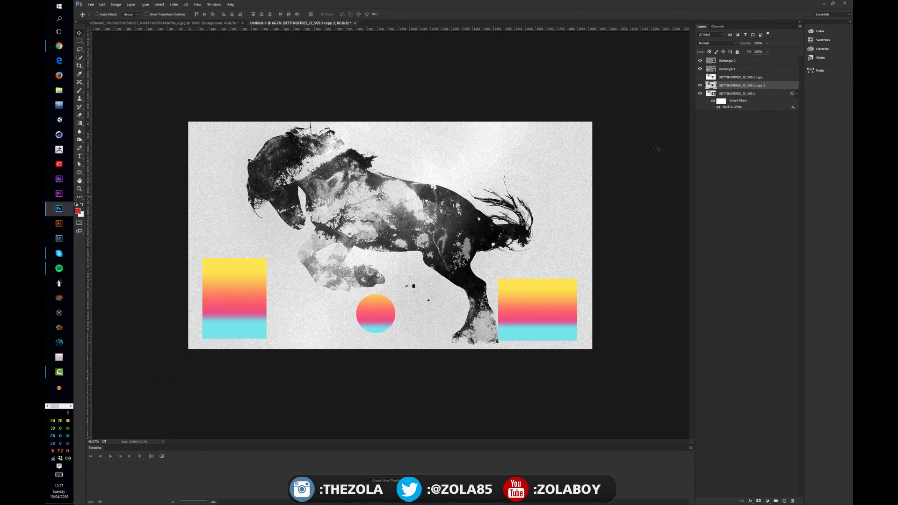
Hide the second rasterized copy and delete both rasterized horse copies, keeping only the smart object
left_click(700, 86)
left_click(737, 92)
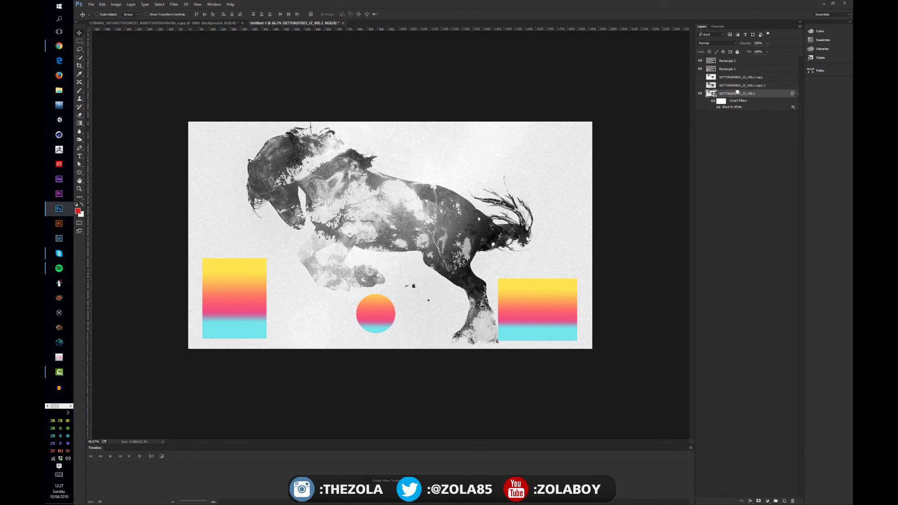
left_click(734, 85)
left_click(733, 78)
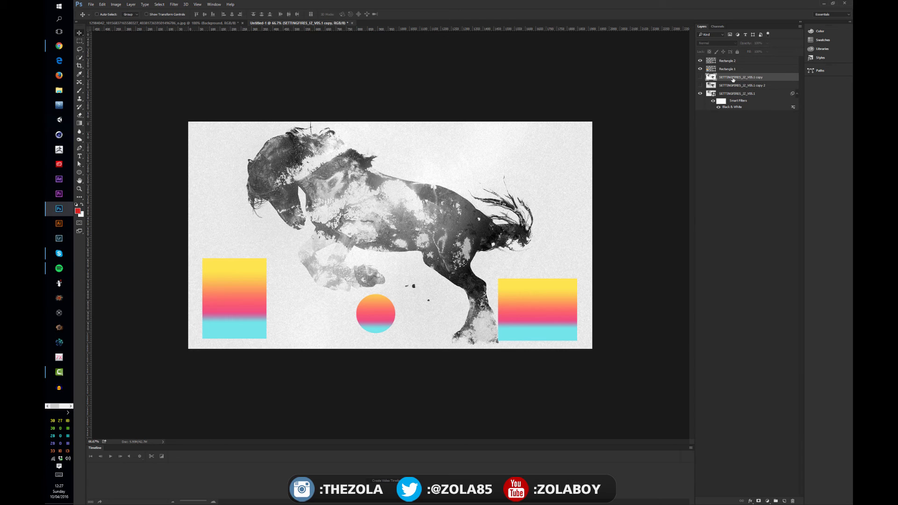
left_click(744, 87, "shift")
key("Delete")
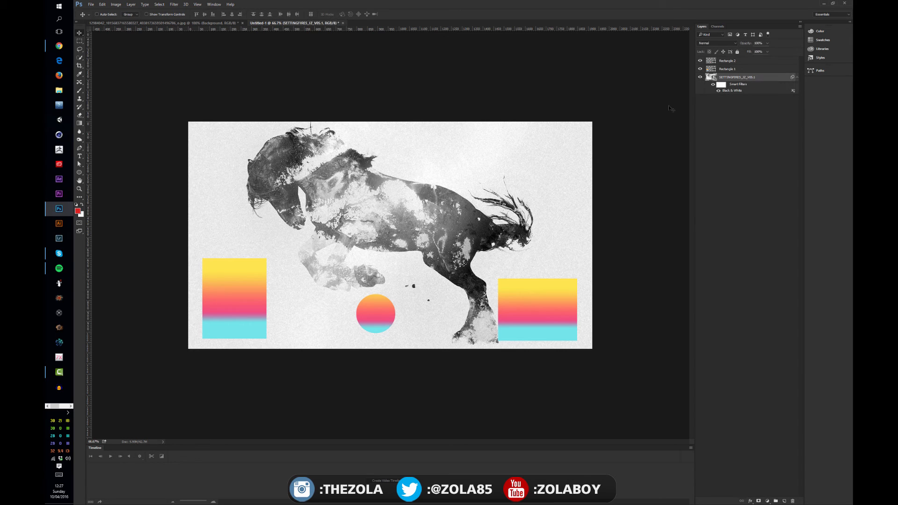
Raise the Reds to about 45 in the horse's Black & White smart filter and switch the filter off
double_click(735, 92)
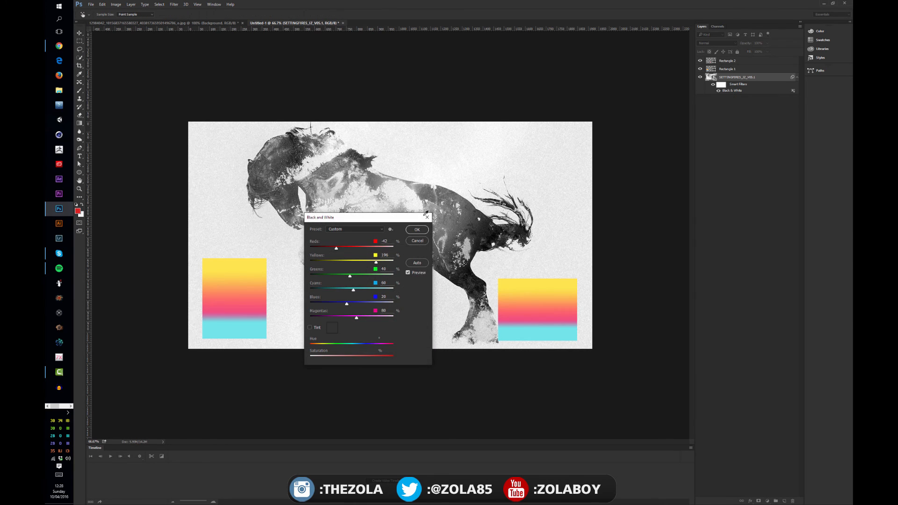
left_click(350, 248)
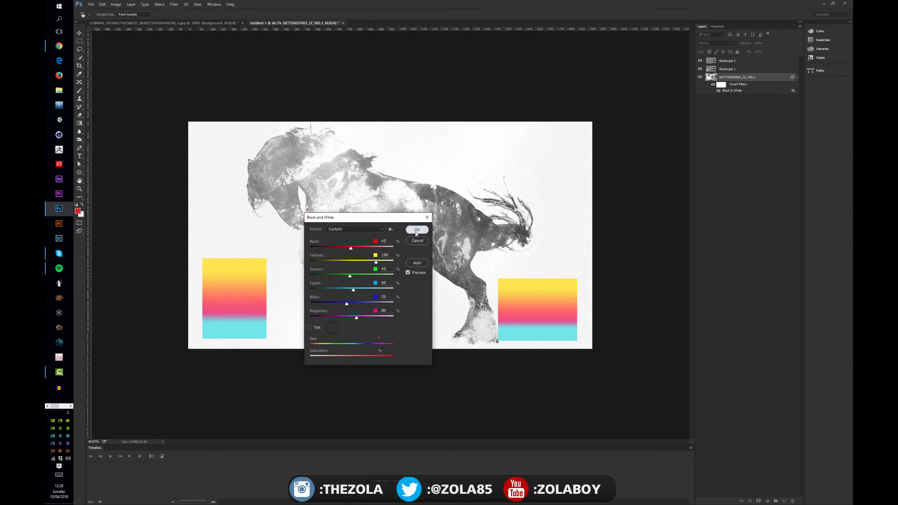
left_click(417, 229)
left_click(719, 90)
left_click(719, 91)
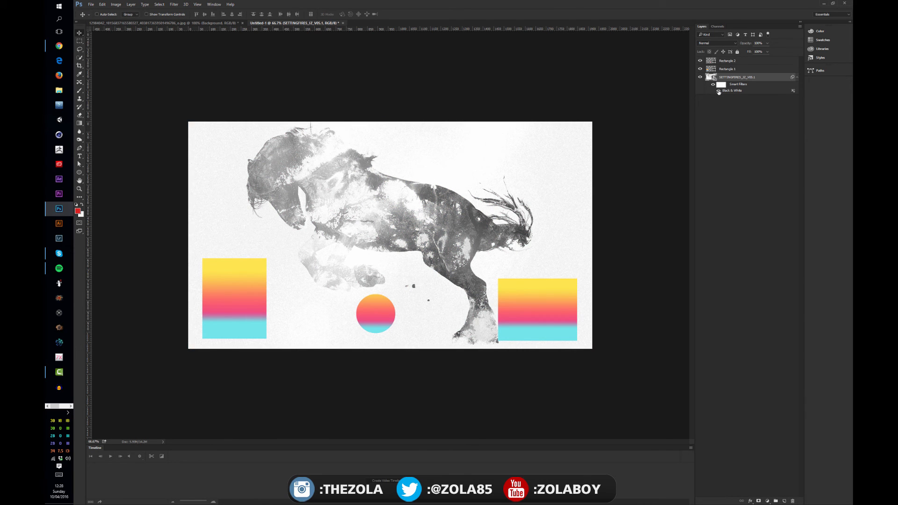
left_click(718, 91)
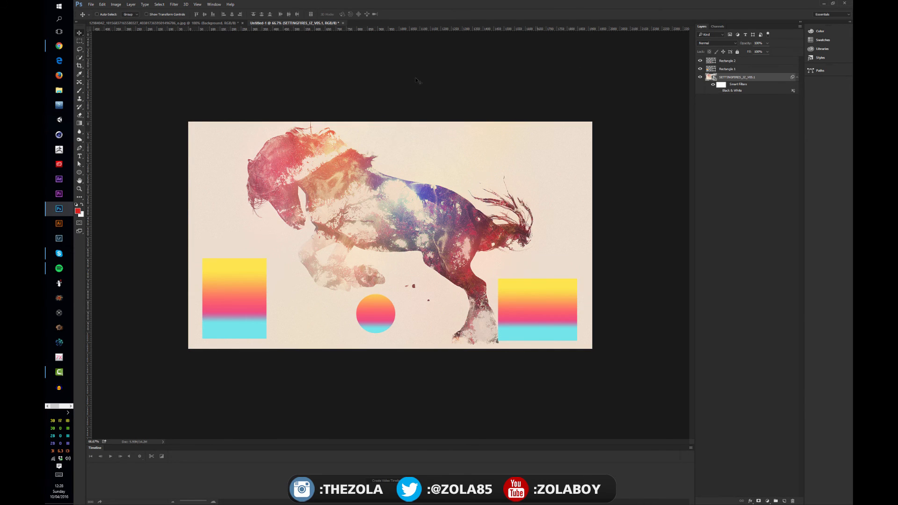
Add a Hue/Saturation smart filter to the horse smart object, shifting the hue toward magenta and pink
left_click(116, 4)
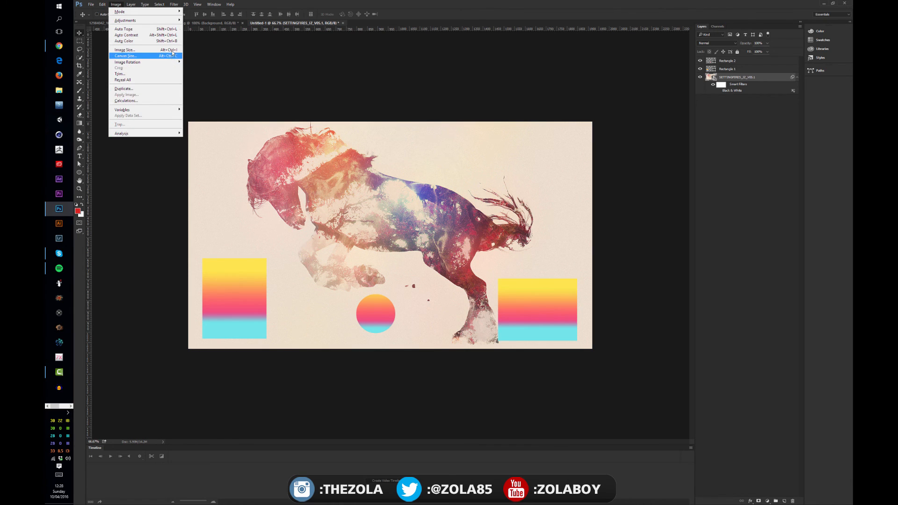
mouse_move(149, 20)
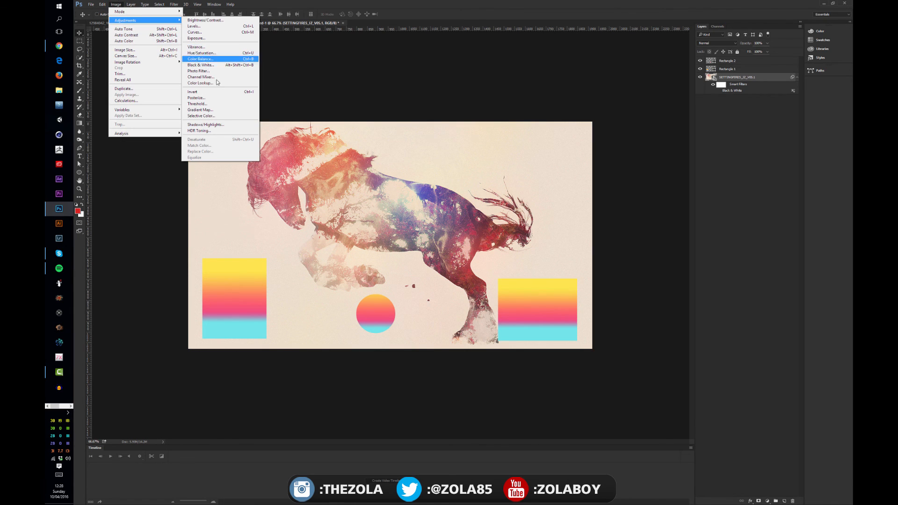
left_click(223, 52)
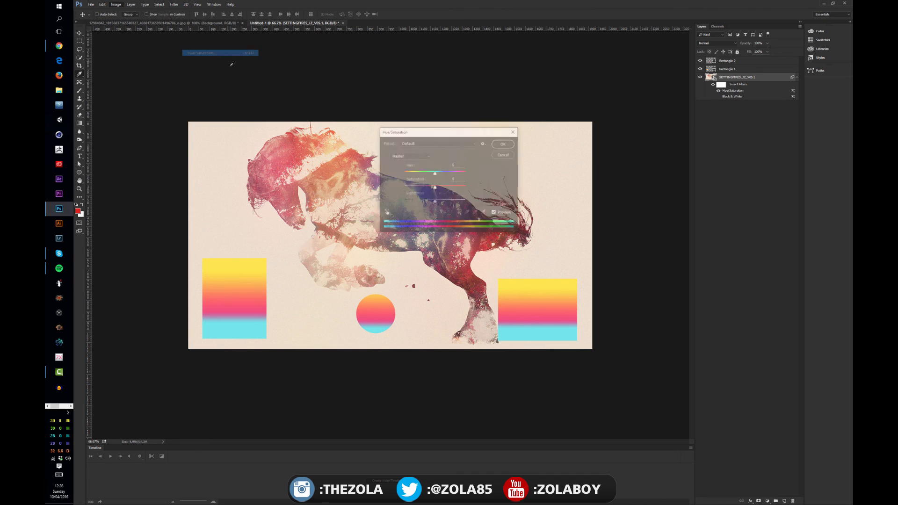
left_click_drag(434, 172, 422, 175)
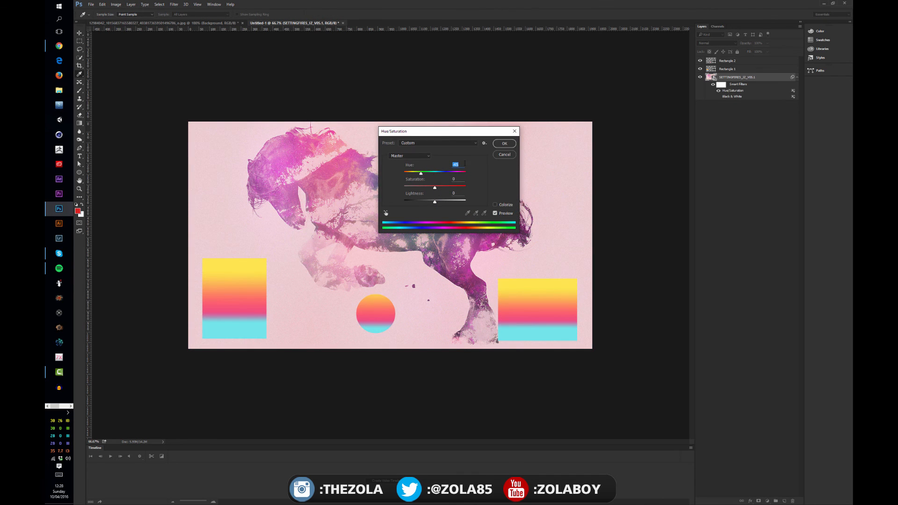
left_click(505, 144)
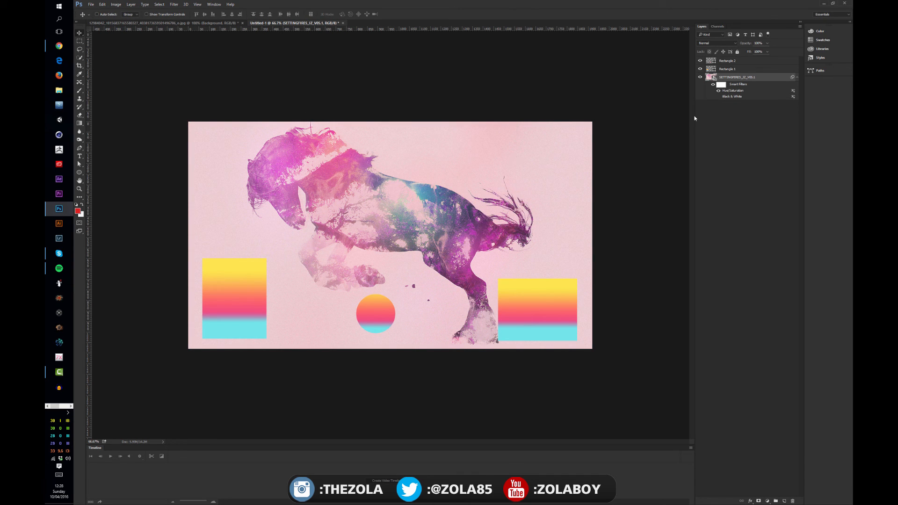
Switch on the horse's Black & White smart filter and set its blending opacity to about 19%
left_click(718, 96)
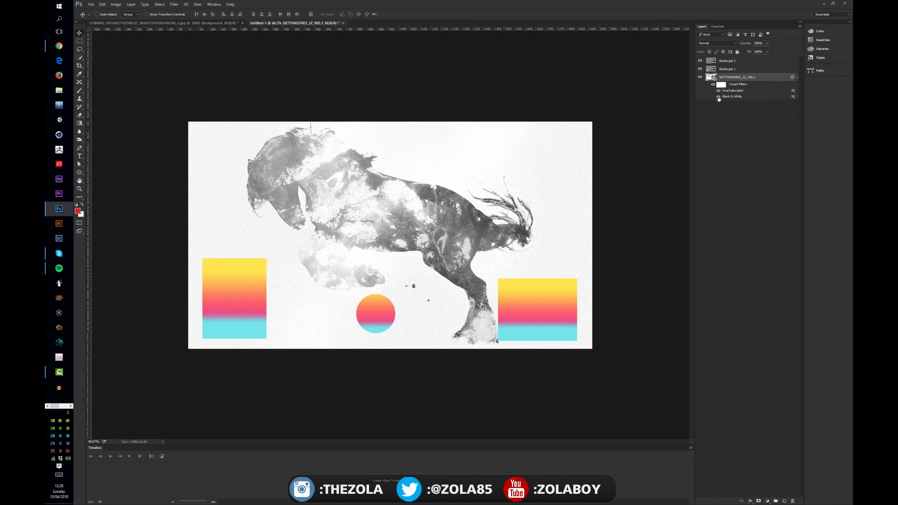
left_click(718, 96)
left_click(718, 97)
double_click(792, 97)
left_click(434, 151)
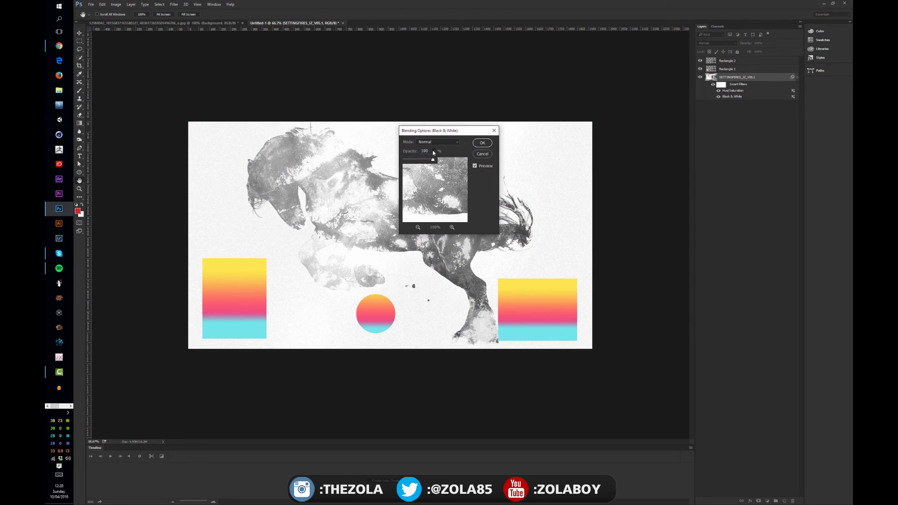
left_click_drag(435, 160, 410, 162)
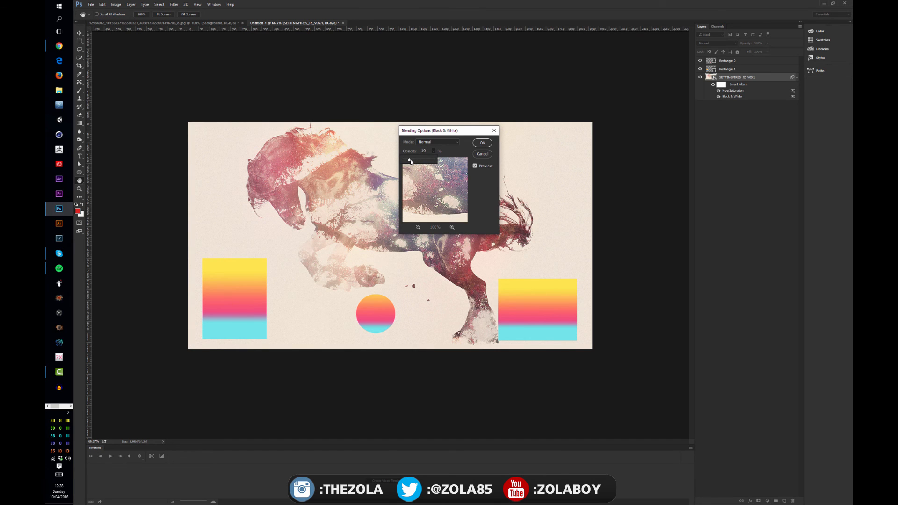
left_click(482, 142)
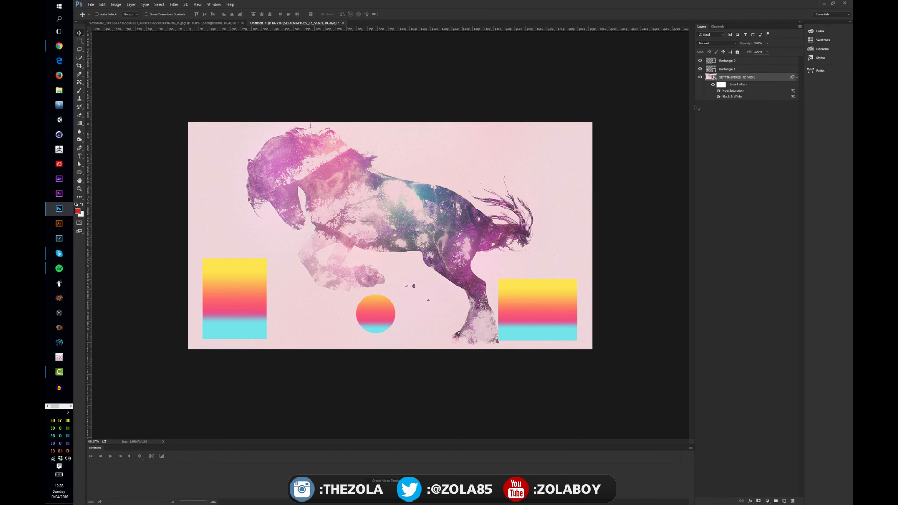
Compare the horse with and without the Black & White smart filter and review that filter's blending options
left_click(718, 96)
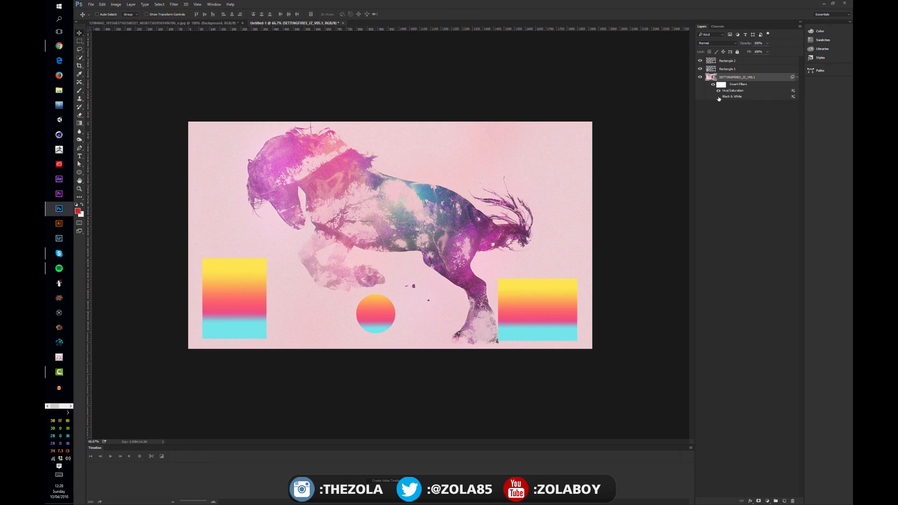
left_click(719, 96)
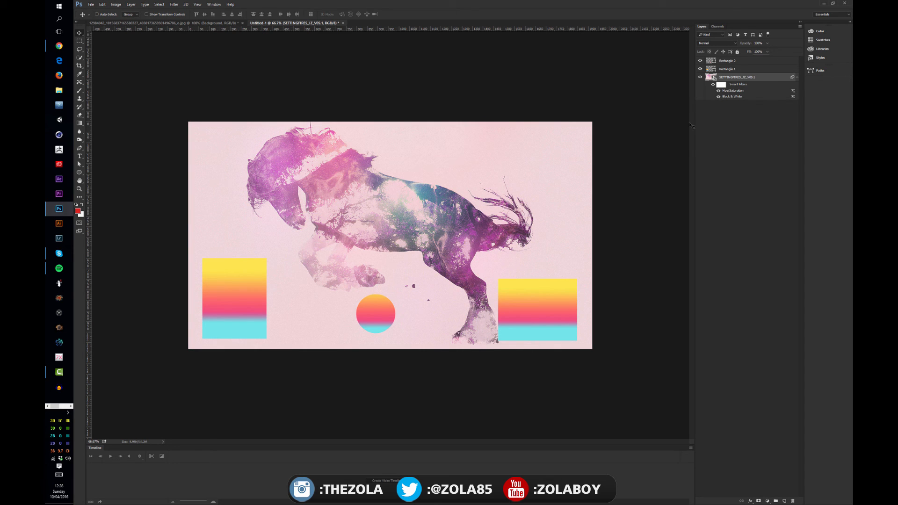
mouse_move(732, 90)
left_mouse_down()
mouse_move(732, 98)
mouse_move(729, 86)
left_mouse_up()
left_click(719, 97)
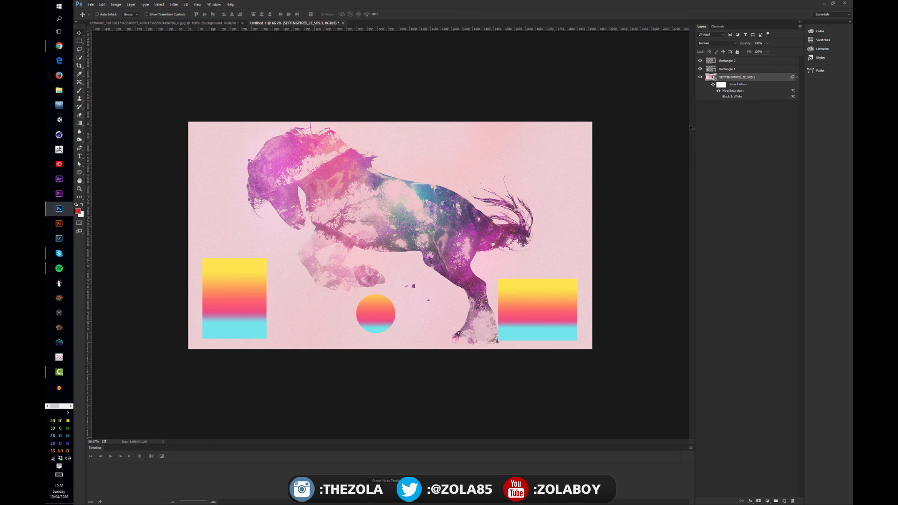
left_click(717, 97)
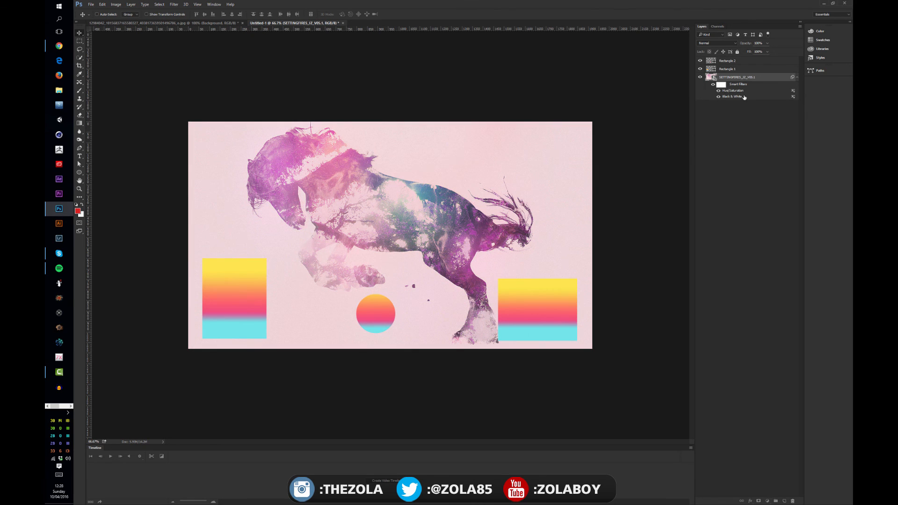
double_click(793, 97)
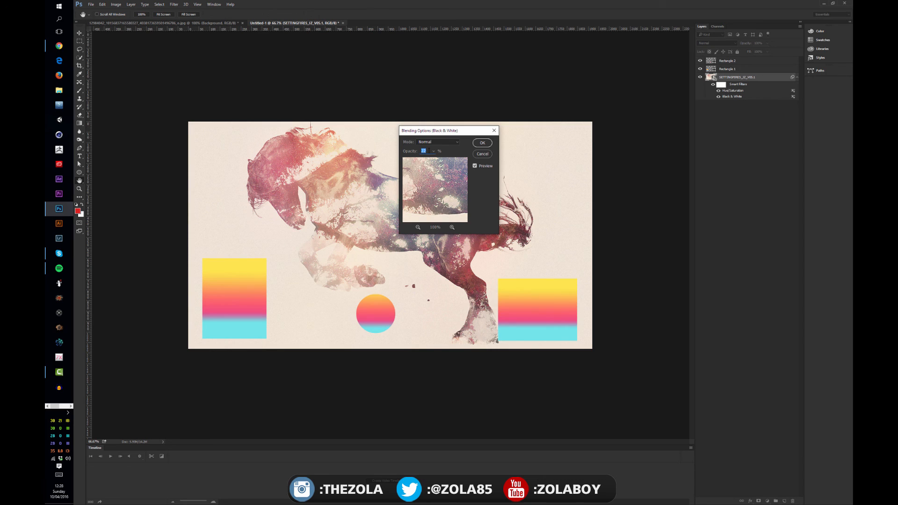
left_click(482, 156)
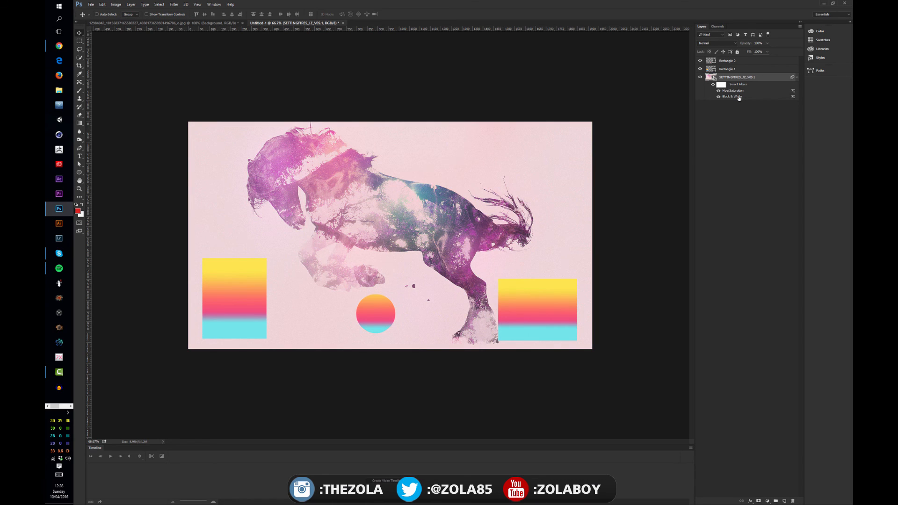
Try stacking Black & White above Hue/Saturation with both smart filters toggled off and on, and restore Hue/Saturation above it
left_click(717, 91)
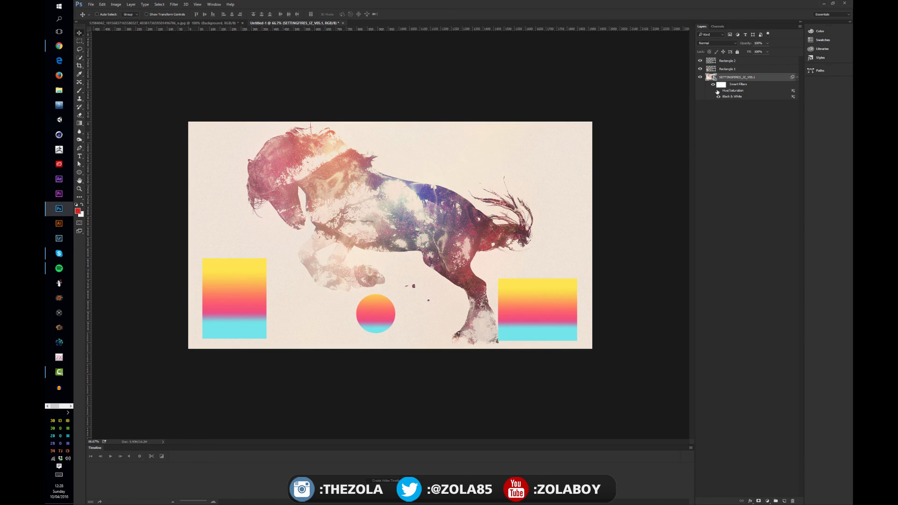
left_click_drag(736, 98, 734, 86)
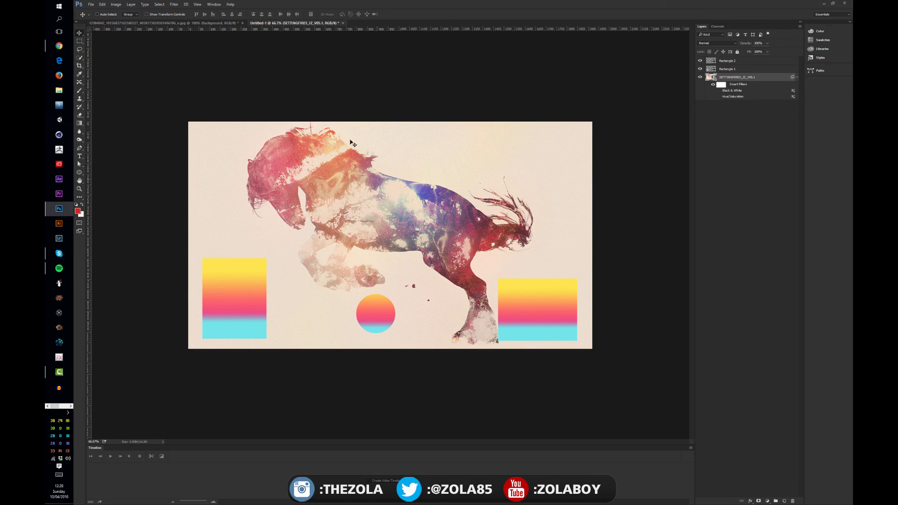
left_click(718, 90)
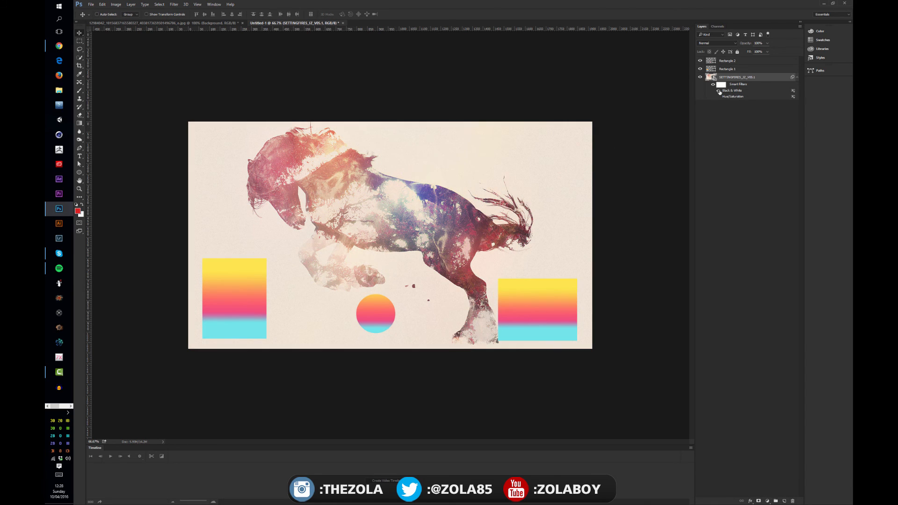
left_click(718, 96)
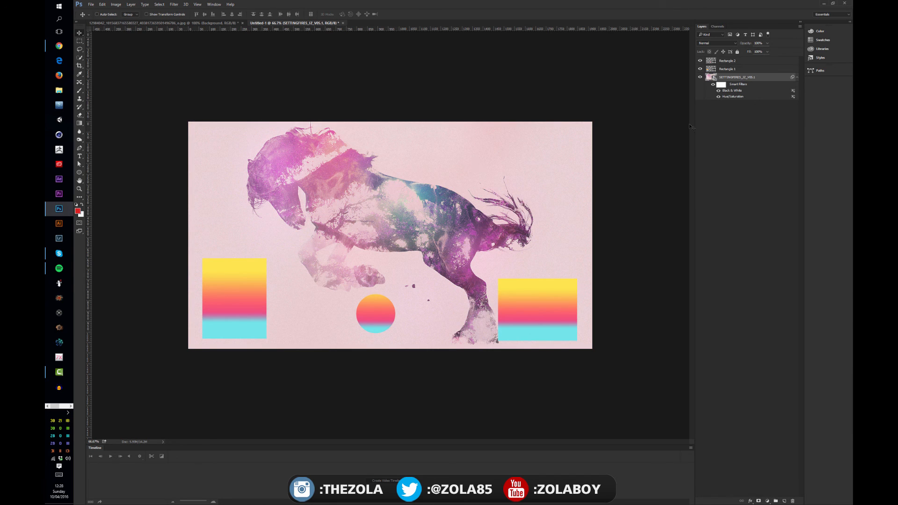
left_click_drag(736, 90, 736, 85)
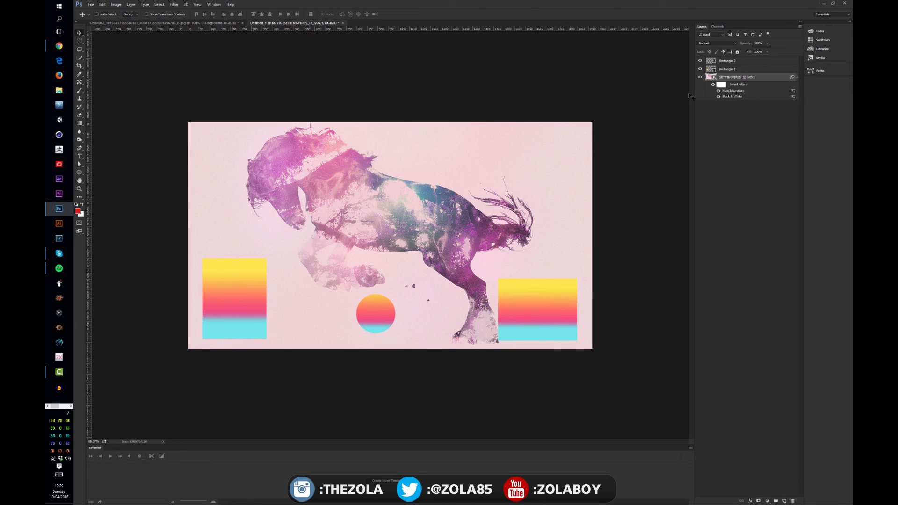
Delete the two rectangle layers and place Hue/Saturation below Black & White in the horse's smart filter stack
left_click(731, 69)
left_click(732, 61, "shift")
key("Delete")
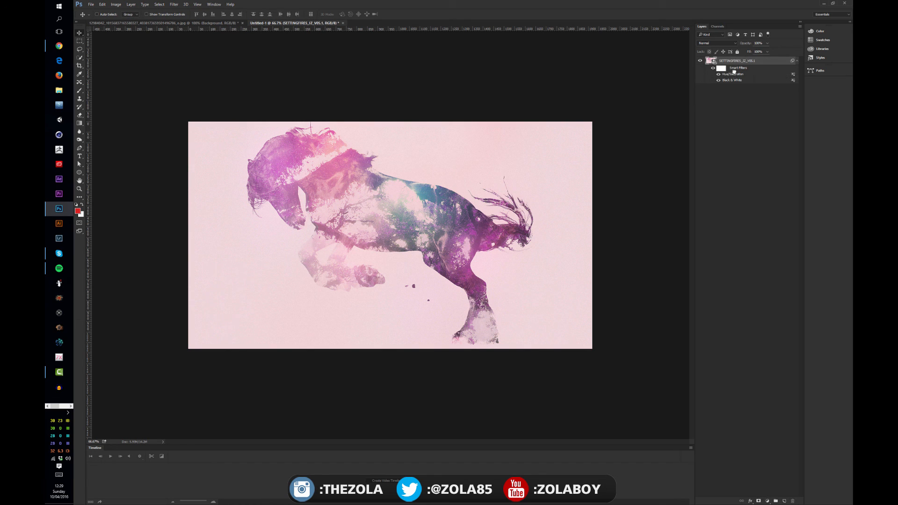
left_click_drag(733, 72, 734, 83)
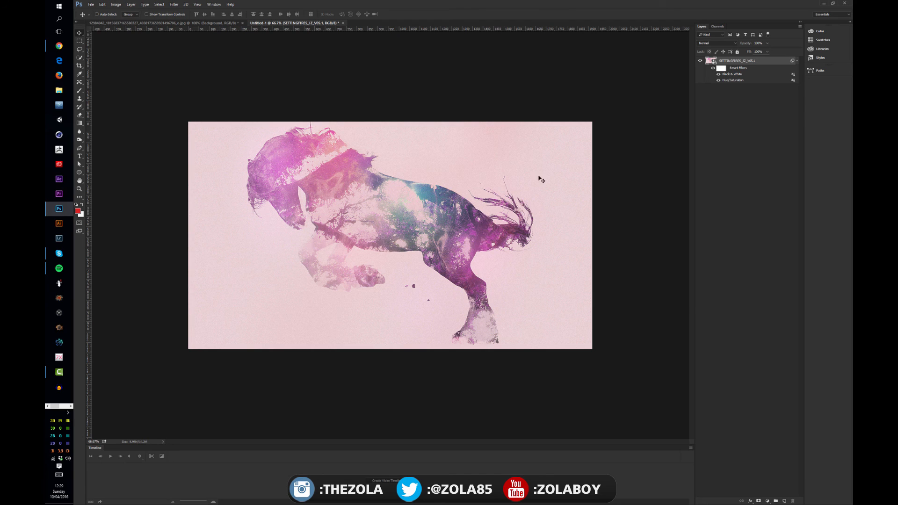
left_click(767, 501)
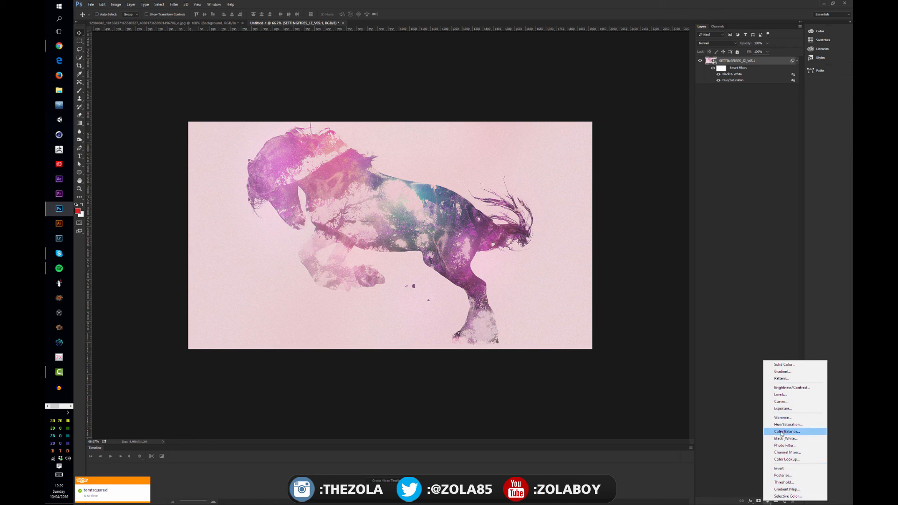
left_click(750, 170)
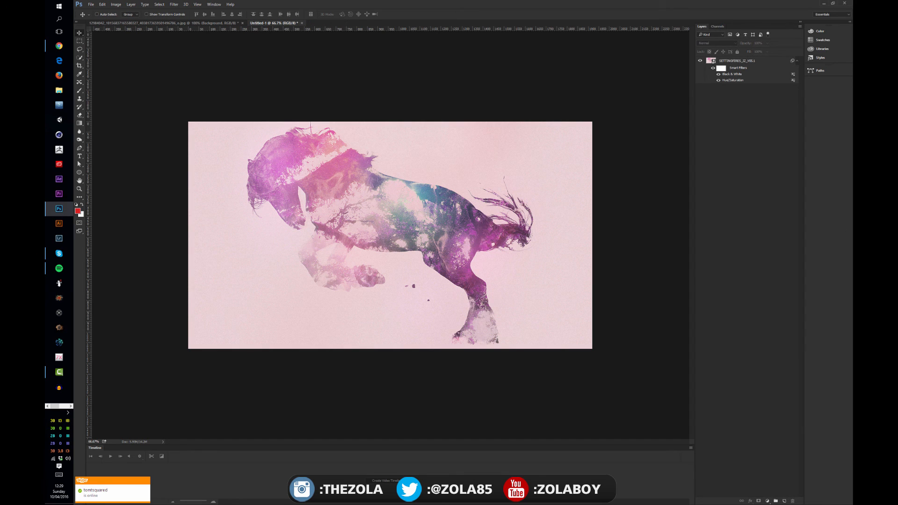